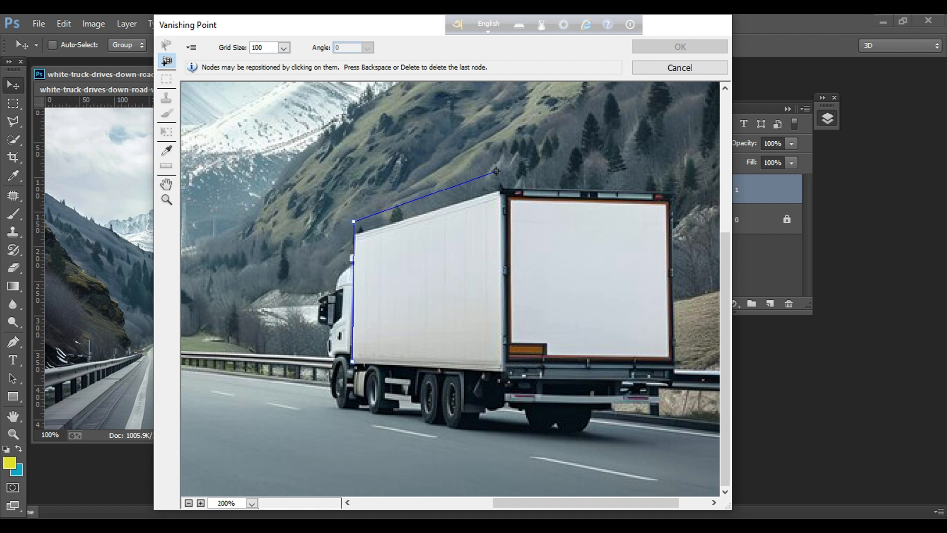
Complete the perspective plane over the truck trailer's long side and adjust its corners to the trailer's edges
{"action": "left_click", "coordinate": [498, 371]}
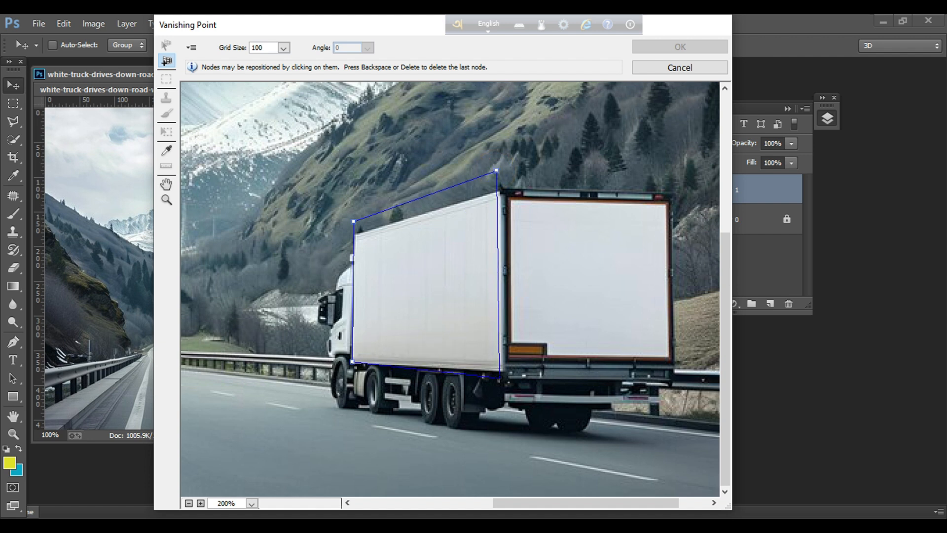
{"action": "left_click", "coordinate": [504, 375]}
{"action": "left_click_drag", "start_coordinate": [352, 363], "coordinate": [351, 371]}
{"action": "left_click_drag", "start_coordinate": [496, 170], "coordinate": [505, 172]}
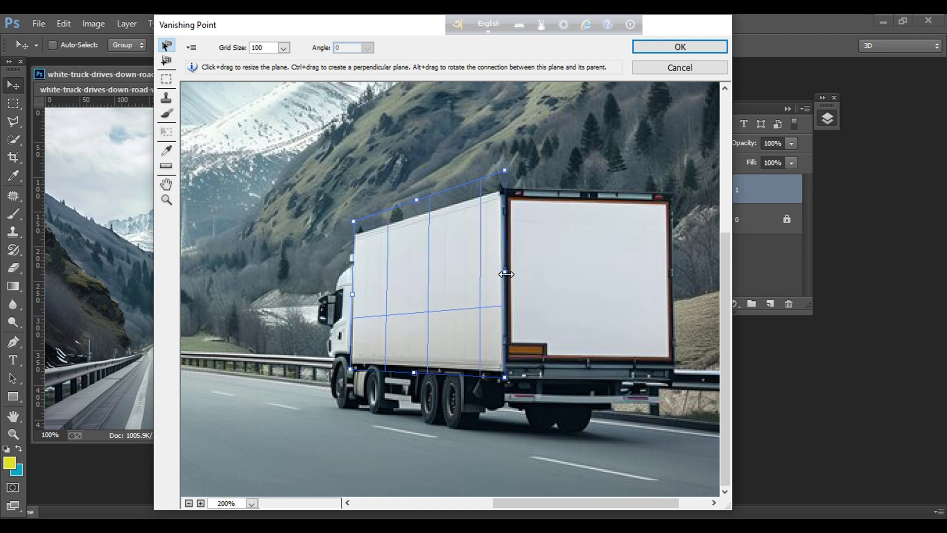
Extend a perpendicular plane over the trailer's rear face, align its outer corner, and apply the Vanishing Point planes
{"action": "key", "text": "ctrl"}
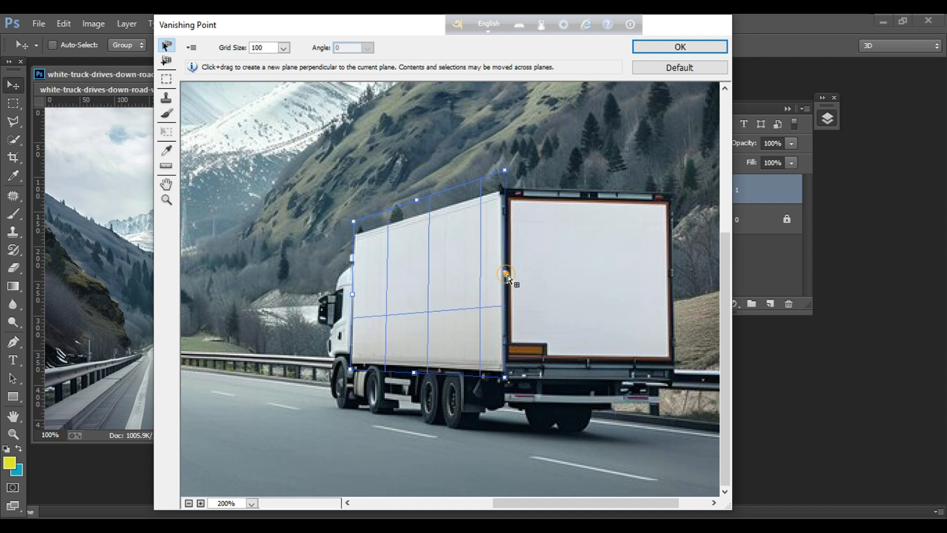
{"action": "left_click_drag", "start_coordinate": [506, 274], "coordinate": [509, 272]}
{"action": "left_click_drag", "start_coordinate": [594, 291], "coordinate": [677, 283]}
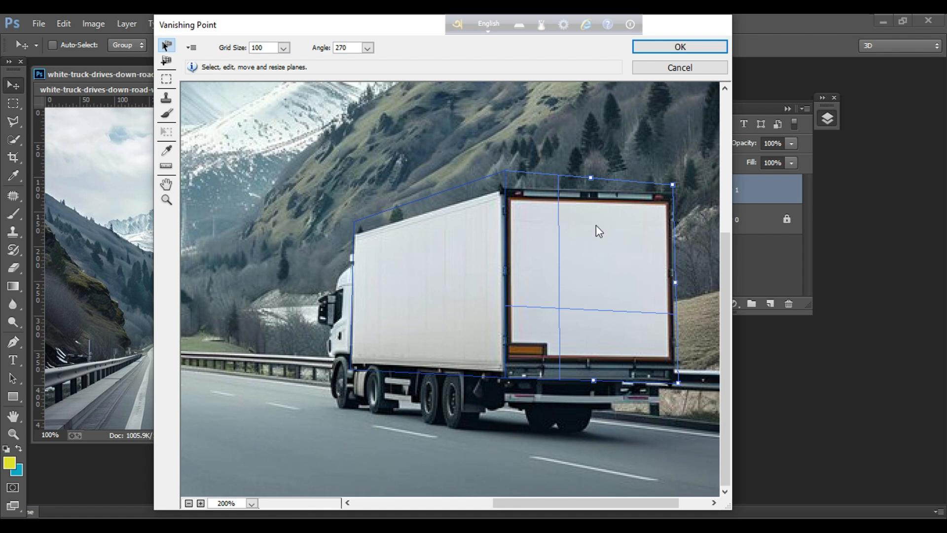
{"action": "left_click_drag", "start_coordinate": [673, 185], "coordinate": [673, 180]}
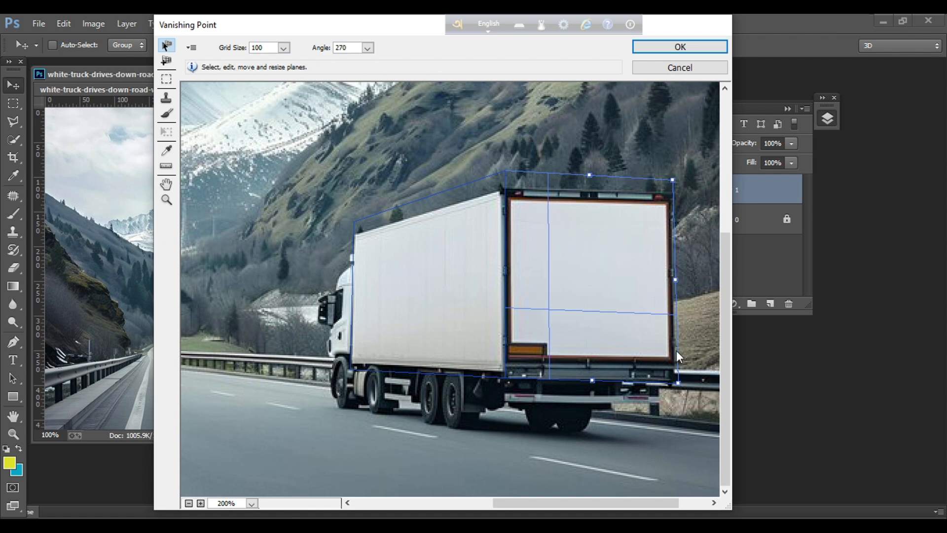
{"action": "left_click", "coordinate": [655, 45]}
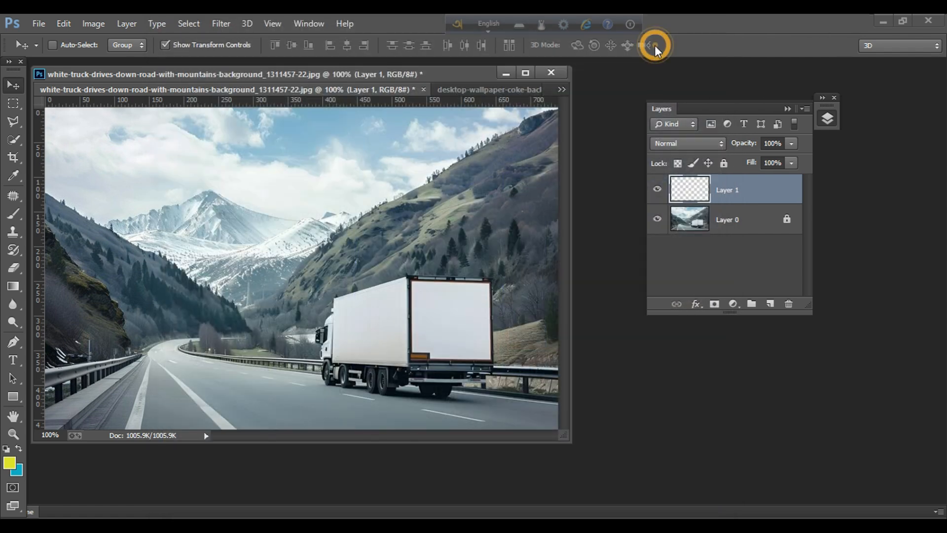
Copy the entire Coca-Cola bottle poster from 7932e2cf036e00fd41c337cc3069255c.jpg
{"action": "left_click", "coordinate": [481, 88]}
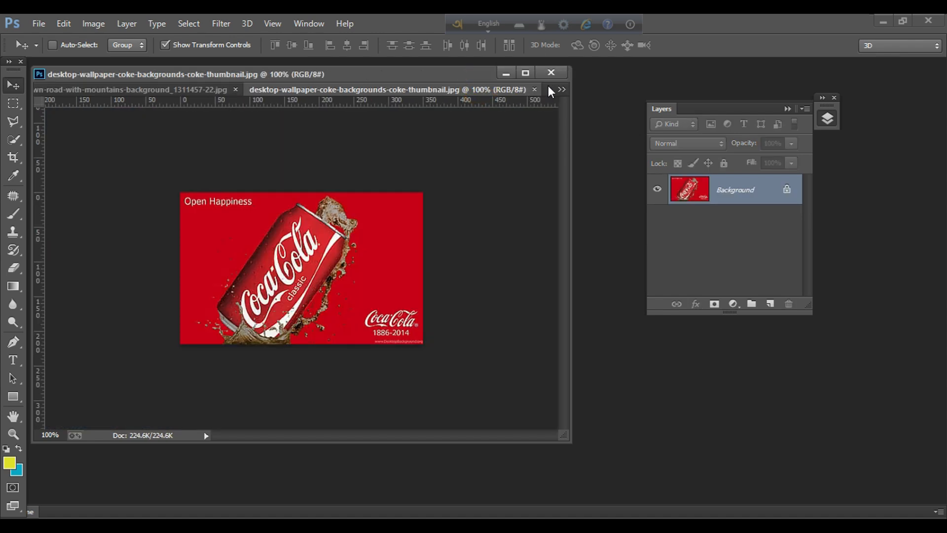
{"action": "left_click", "coordinate": [562, 89]}
{"action": "left_click", "coordinate": [587, 118]}
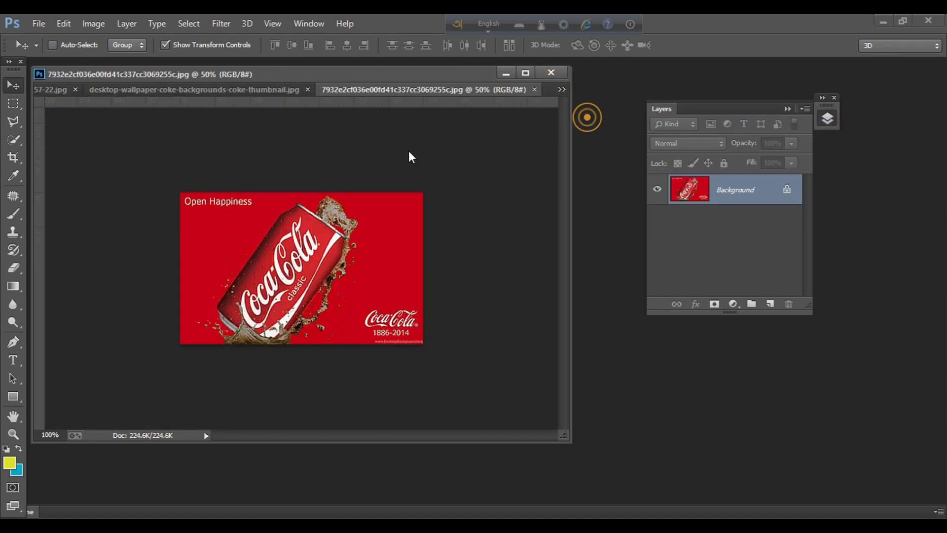
{"action": "left_click", "coordinate": [14, 104]}
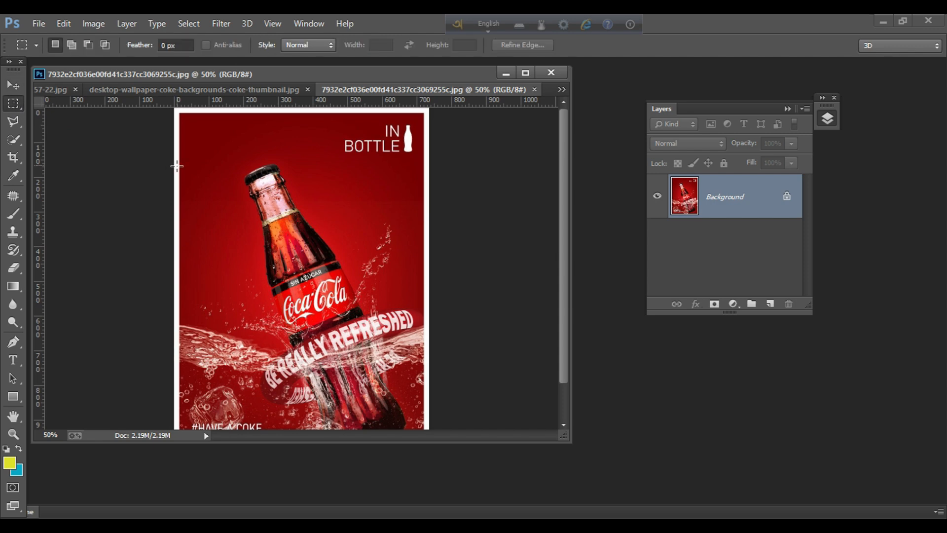
{"action": "key", "text": "ctrl+a"}
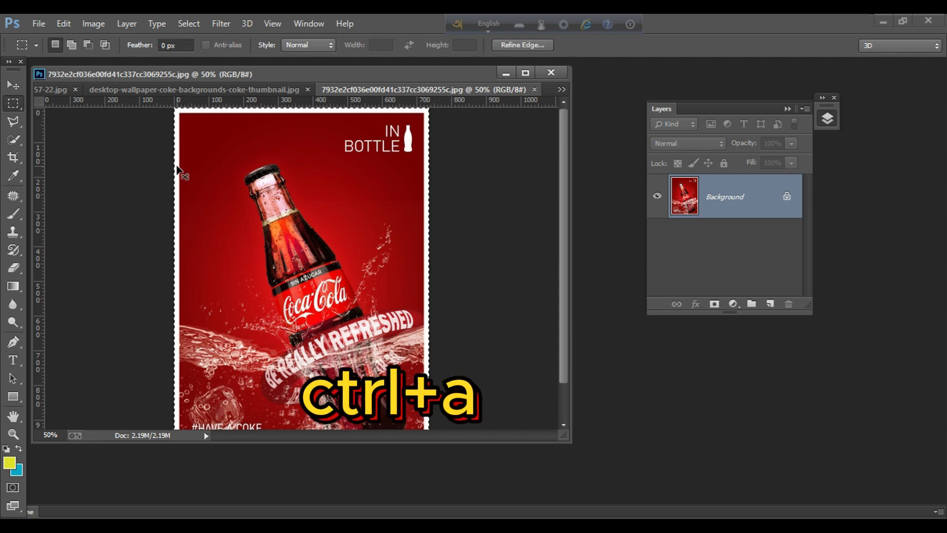
{"action": "key", "text": "ctrl+c"}
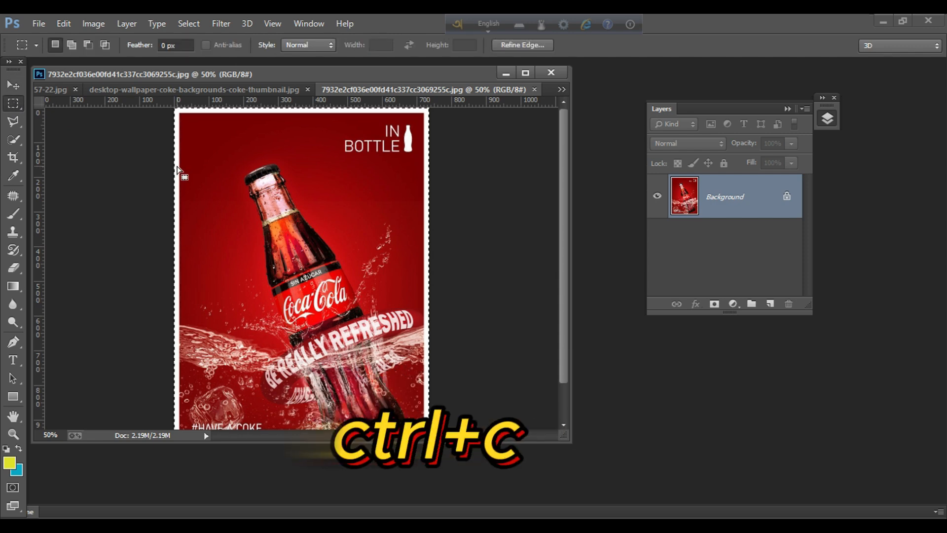
Return to the truck image and paste the bottle poster into Vanishing Point on Layer 1
{"action": "left_click", "coordinate": [183, 88]}
{"action": "left_click", "coordinate": [148, 90]}
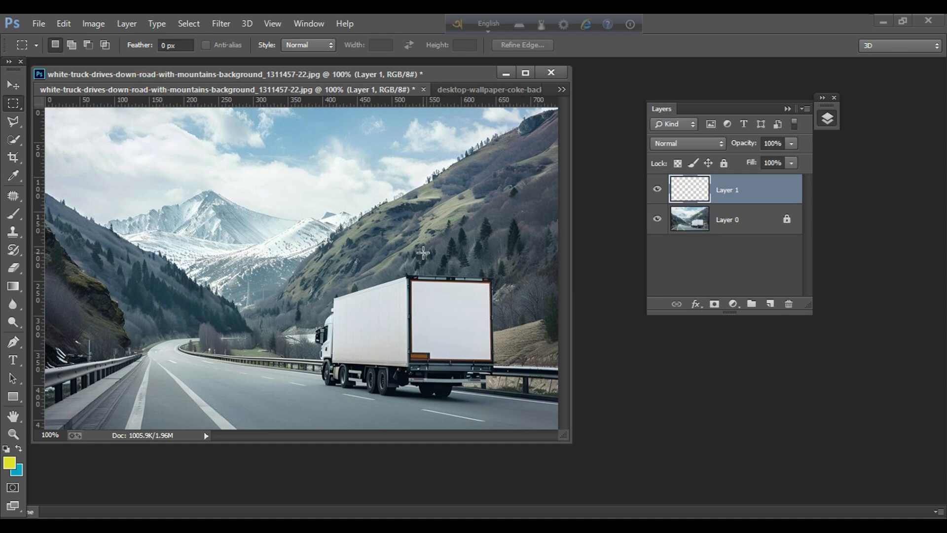
{"action": "left_click", "coordinate": [221, 24]}
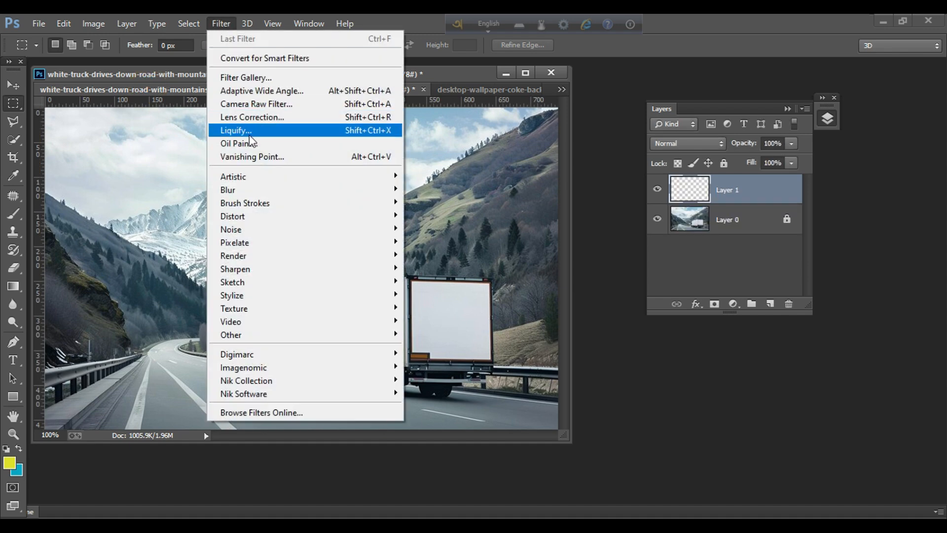
{"action": "left_click", "coordinate": [254, 156]}
{"action": "key", "text": "ctrl+v"}
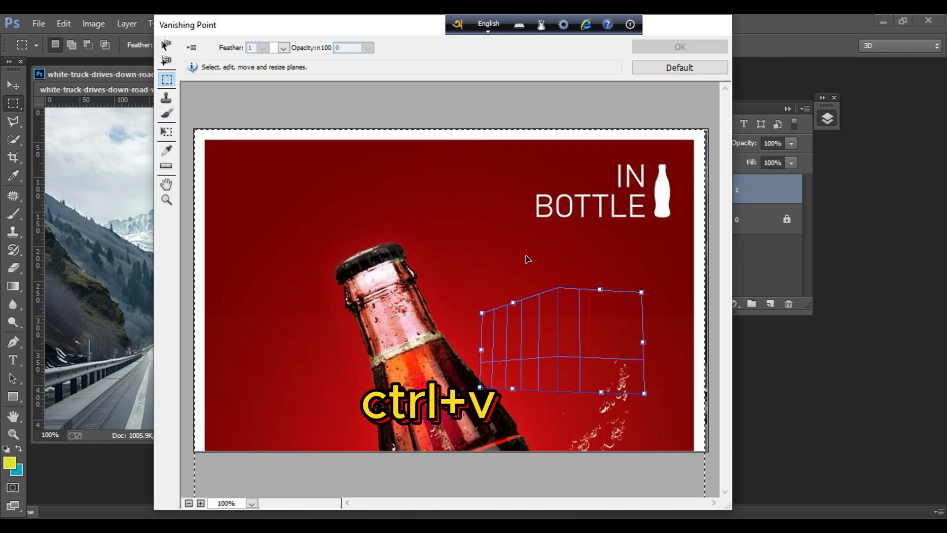
Scale the pasted bottle poster down and move it onto the trailer's long side plane
{"action": "key", "text": "t"}
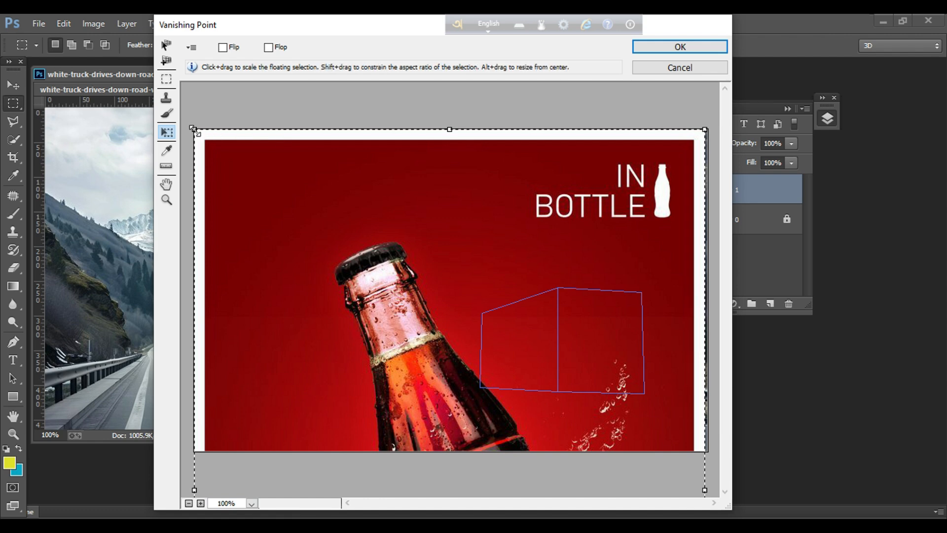
{"action": "left_click_drag", "start_coordinate": [195, 130], "coordinate": [426, 417]}
{"action": "left_click_drag", "start_coordinate": [427, 429], "coordinate": [446, 157]}
{"action": "left_click_drag", "start_coordinate": [446, 147], "coordinate": [438, 270]}
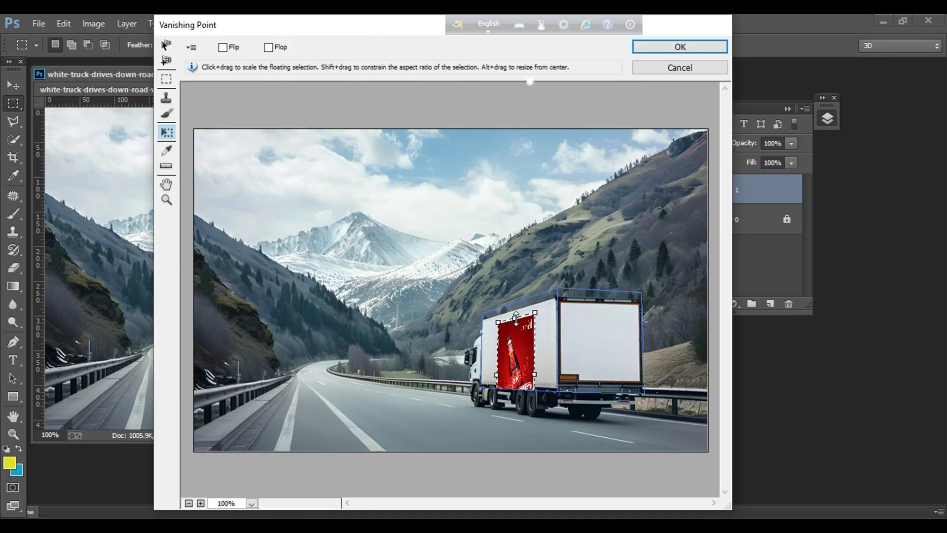
Stretch the bottle poster over the trailer's whole long side, slightly past the rear corner, and apply Vanishing Point
{"action": "left_click_drag", "start_coordinate": [516, 311], "coordinate": [497, 327]}
{"action": "left_click_drag", "start_coordinate": [515, 383], "coordinate": [570, 391]}
{"action": "left_click_drag", "start_coordinate": [527, 363], "coordinate": [572, 344]}
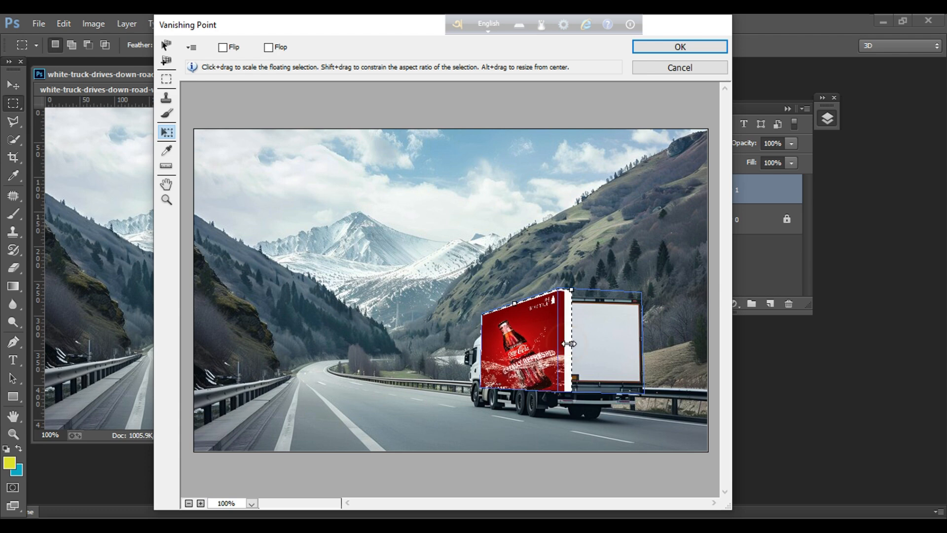
{"action": "left_click_drag", "start_coordinate": [515, 304], "coordinate": [516, 301]}
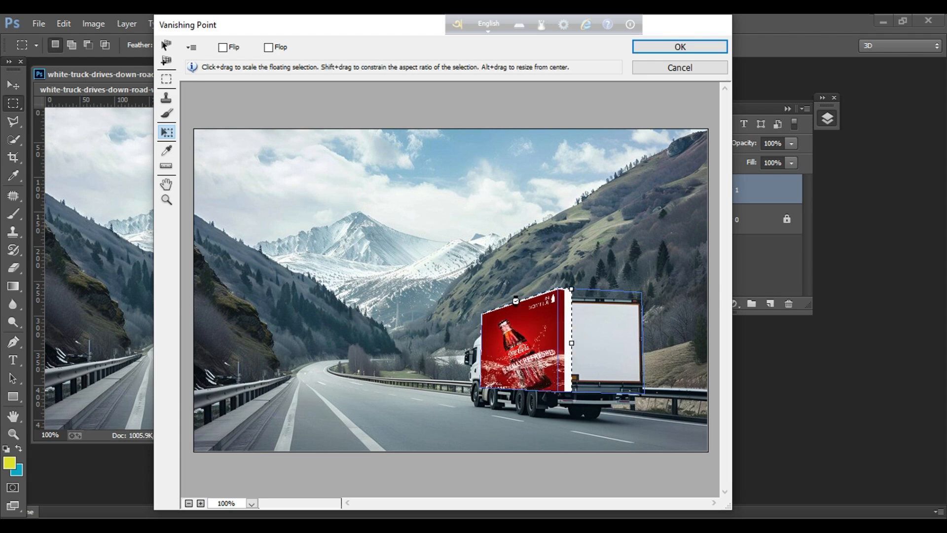
{"action": "left_click", "coordinate": [650, 47]}
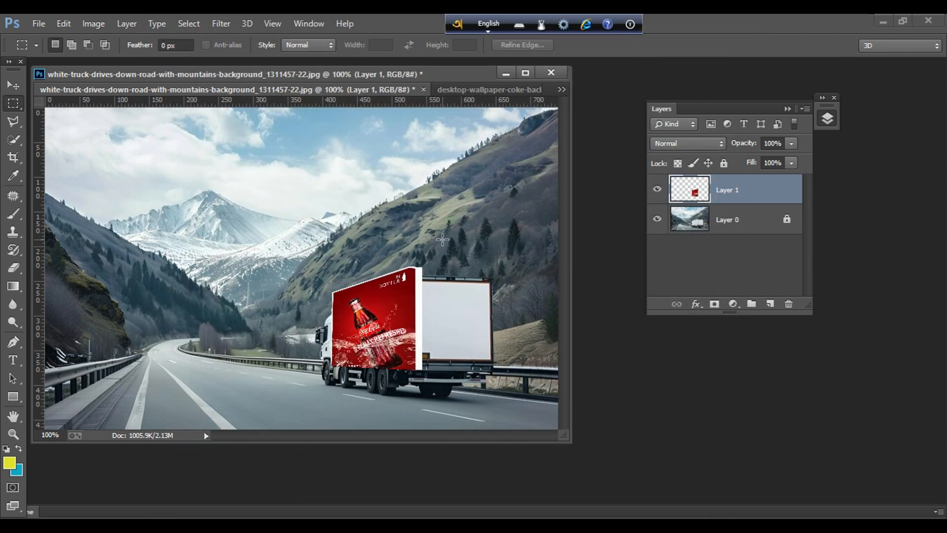
Add a new layer above Layer 1 in the truck image and copy the entire Coca-Cola can wallpaper
{"action": "left_click", "coordinate": [770, 304]}
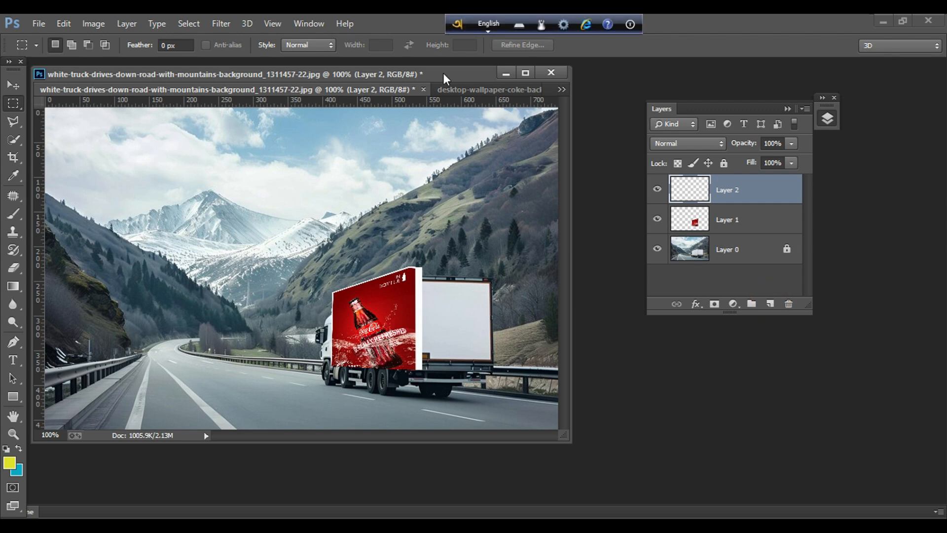
{"action": "left_click", "coordinate": [505, 91]}
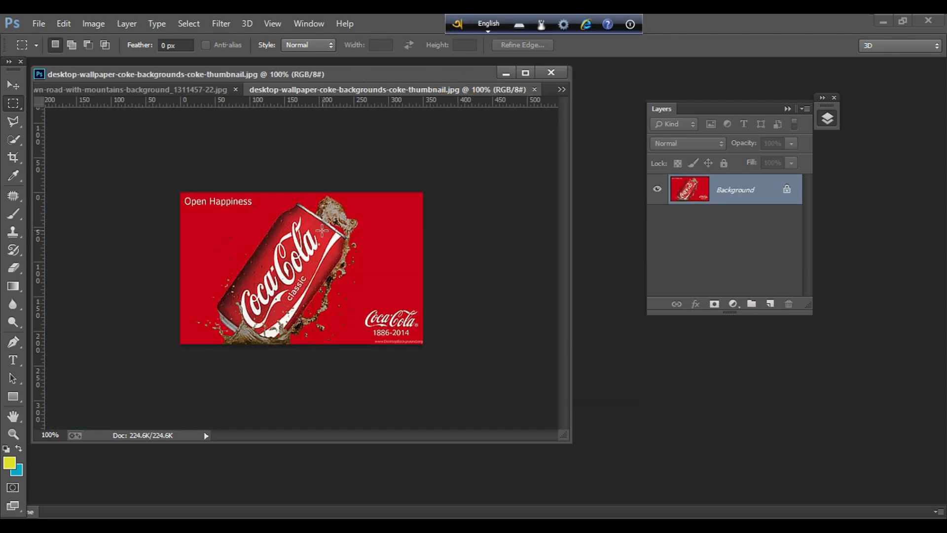
{"action": "key", "text": "ctrl+a"}
{"action": "key", "text": "ctrl+c"}
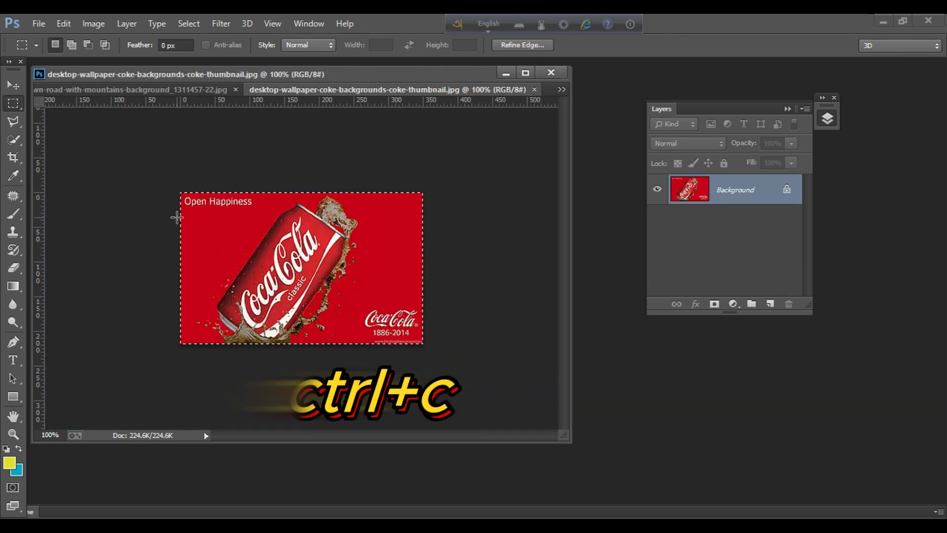
Return to the truck image and paste the can wallpaper into Vanishing Point on Layer 2
{"action": "left_click", "coordinate": [156, 91]}
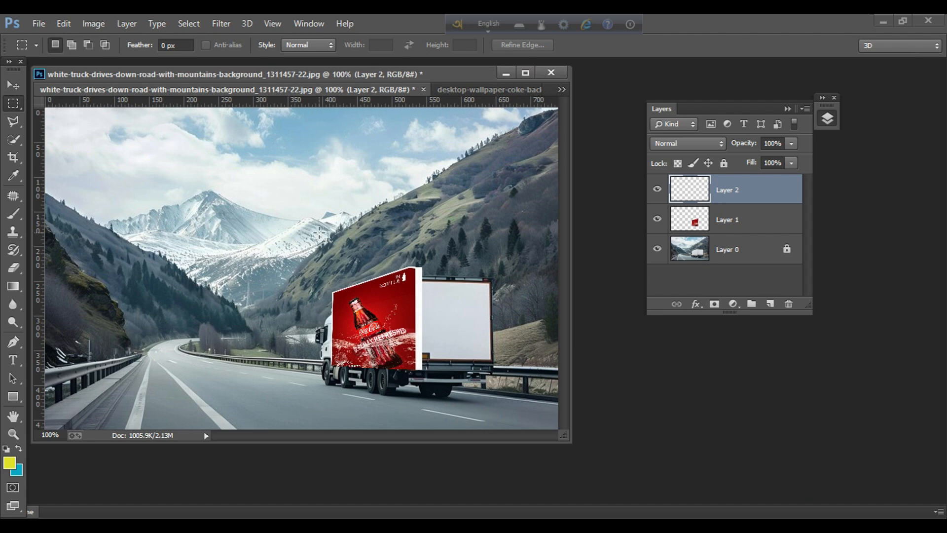
{"action": "left_click", "coordinate": [218, 20]}
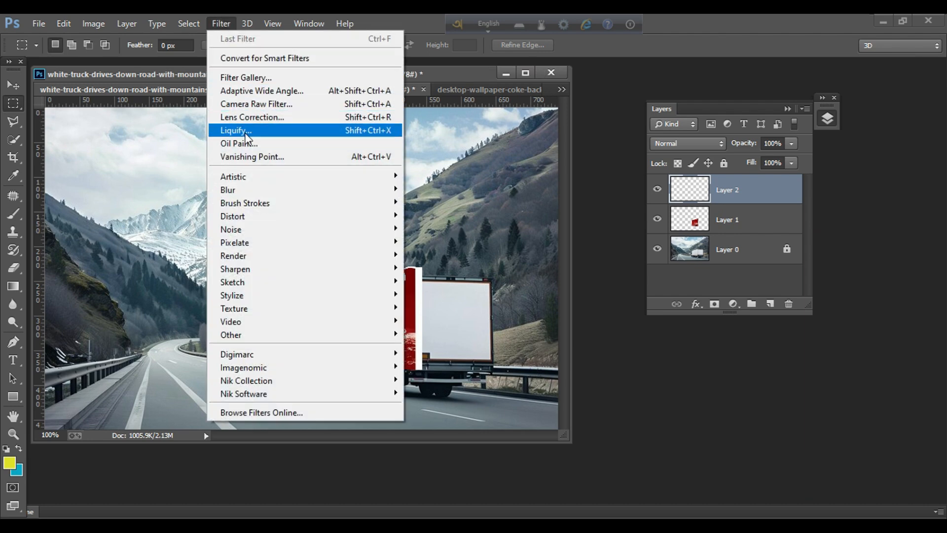
{"action": "left_click", "coordinate": [247, 160]}
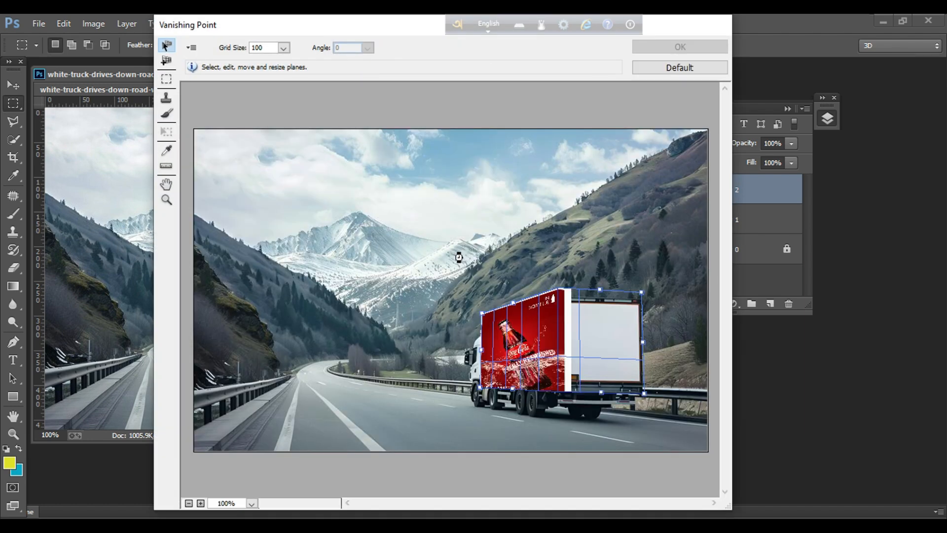
{"action": "key", "text": "ctrl+v"}
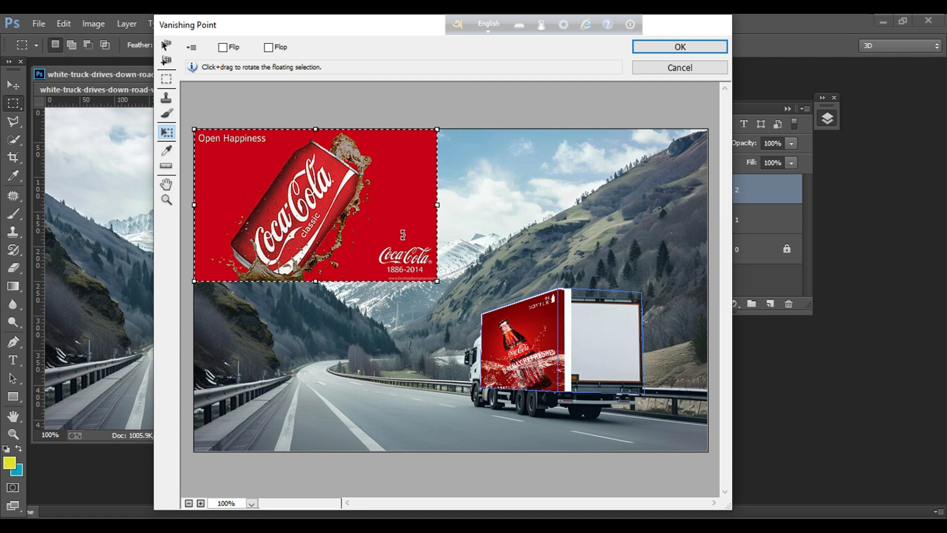
Scale the pasted can wallpaper down and move it onto the trailer's rear plane
{"action": "left_click_drag", "start_coordinate": [436, 130], "coordinate": [268, 232]}
{"action": "left_click_drag", "start_coordinate": [226, 256], "coordinate": [415, 255]}
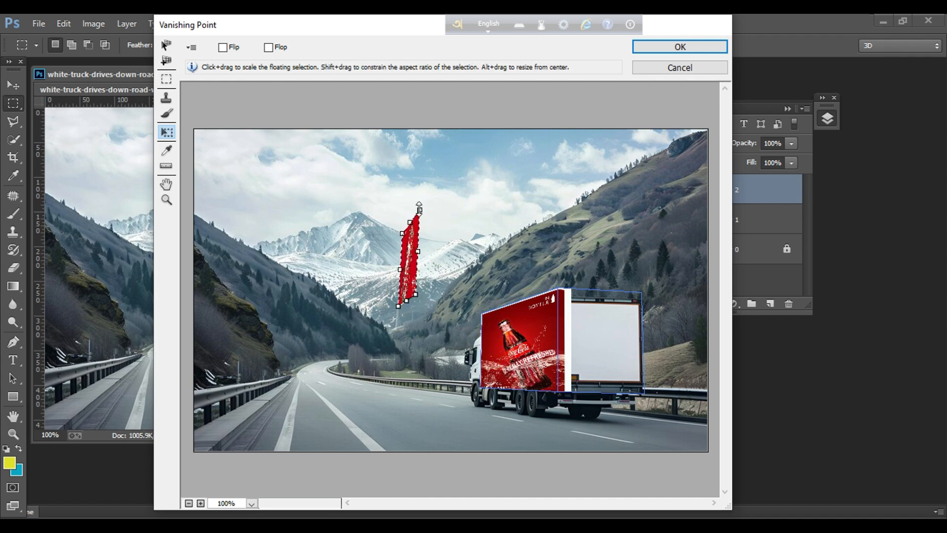
{"action": "left_click_drag", "start_coordinate": [412, 217], "coordinate": [597, 290]}
Stretch and position the can artwork to cover the trailer's rear face, and apply Vanishing Point
{"action": "mouse_move", "coordinate": [602, 331]}
{"action": "left_mouse_down"}
{"action": "mouse_move", "coordinate": [618, 334]}
{"action": "mouse_move", "coordinate": [611, 341]}
{"action": "left_mouse_up"}
{"action": "left_click_drag", "start_coordinate": [550, 292], "coordinate": [568, 312]}
{"action": "mouse_move", "coordinate": [598, 342]}
{"action": "left_mouse_down"}
{"action": "mouse_move", "coordinate": [607, 329]}
{"action": "mouse_move", "coordinate": [588, 328]}
{"action": "left_mouse_up"}
{"action": "left_click_drag", "start_coordinate": [598, 386], "coordinate": [598, 390]}
{"action": "left_click_drag", "start_coordinate": [598, 347], "coordinate": [611, 348]}
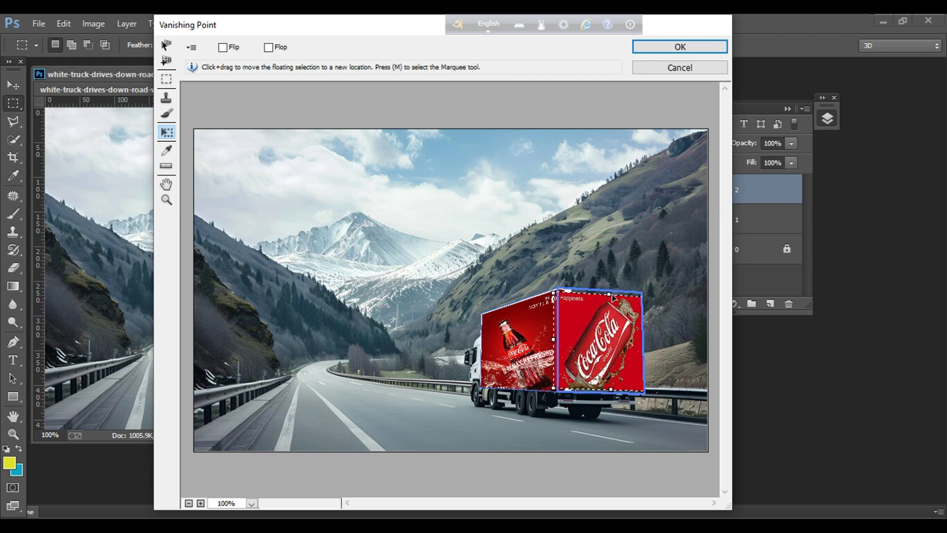
{"action": "left_click_drag", "start_coordinate": [610, 295], "coordinate": [609, 290]}
{"action": "left_click_drag", "start_coordinate": [608, 331], "coordinate": [610, 332]}
{"action": "left_click_drag", "start_coordinate": [611, 292], "coordinate": [610, 290]}
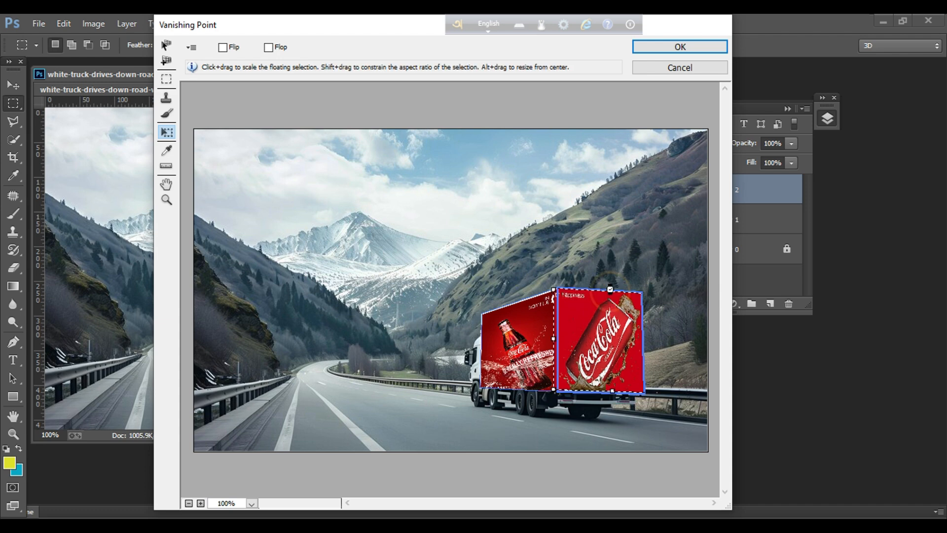
{"action": "left_click", "coordinate": [614, 389]}
{"action": "left_click", "coordinate": [661, 43]}
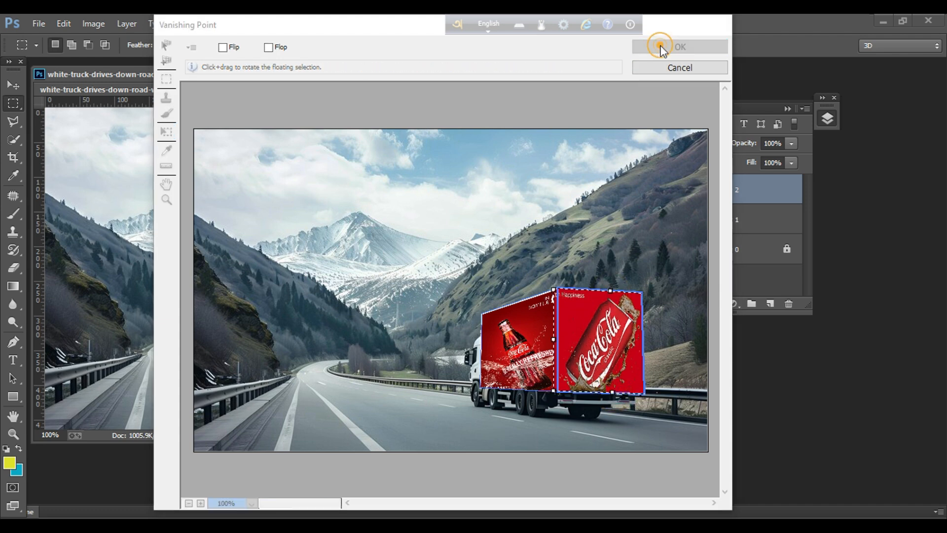
Hide Layer 2 and Layer 1, and select Layer 0 with the truck photo
{"action": "left_click", "coordinate": [13, 85]}
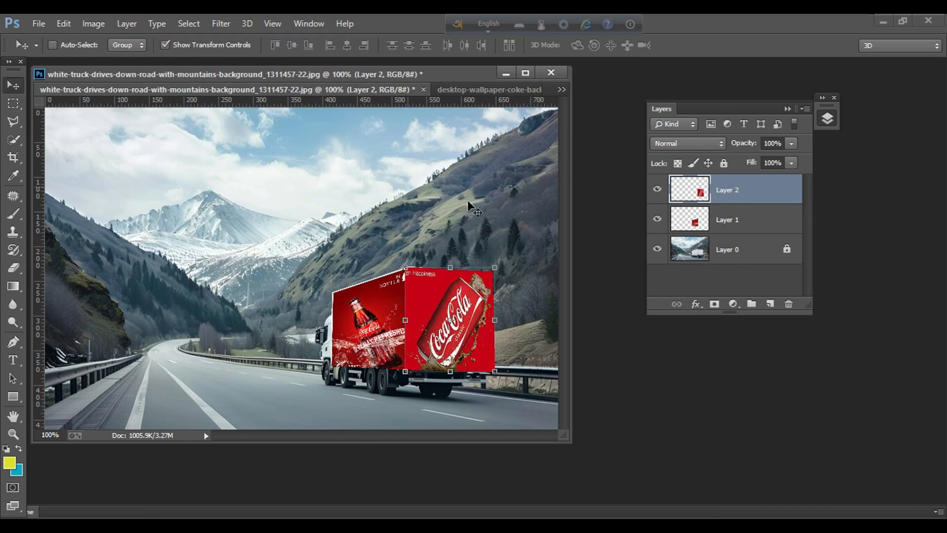
{"action": "left_click", "coordinate": [657, 189]}
{"action": "left_click", "coordinate": [657, 218]}
{"action": "left_click", "coordinate": [726, 249]}
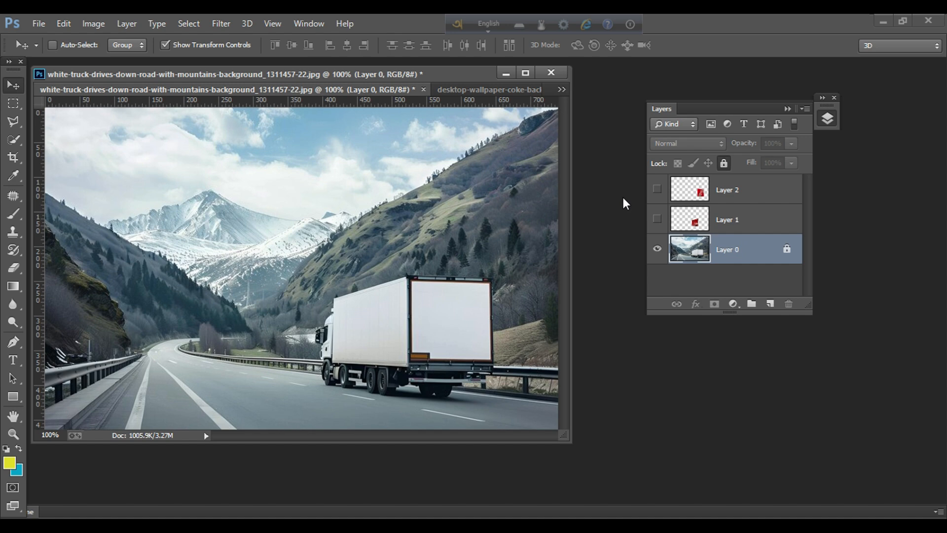
Outline the trailer's white side panel on Layer 0 with a closed Polygonal Lasso selection through its four corners
{"action": "left_click", "coordinate": [18, 118]}
{"action": "key", "text": "ctrl+plus"}
{"action": "scroll", "coordinate": [345, 308], "scroll_direction": "down", "scroll_amount": 3}
{"action": "left_click_drag", "start_coordinate": [374, 435], "coordinate": [410, 440]}
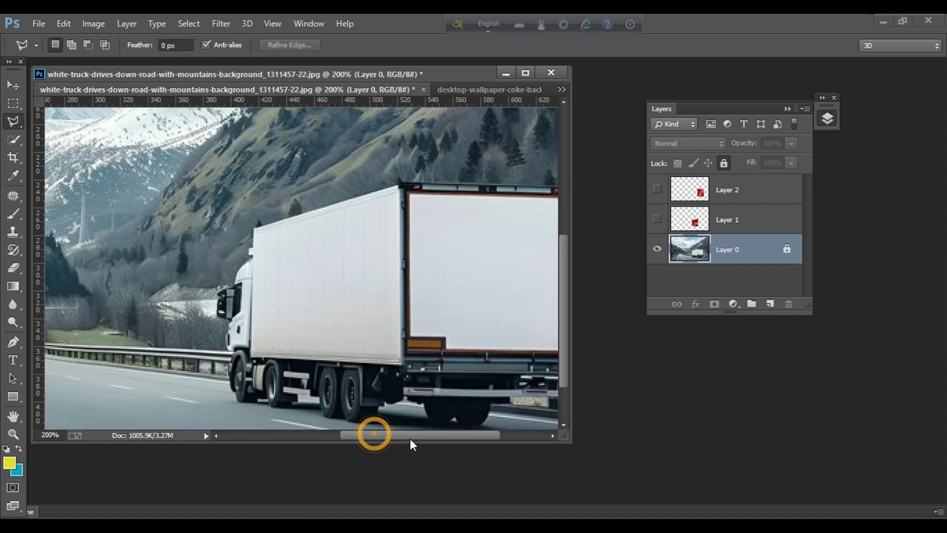
{"action": "left_click", "coordinate": [196, 359]}
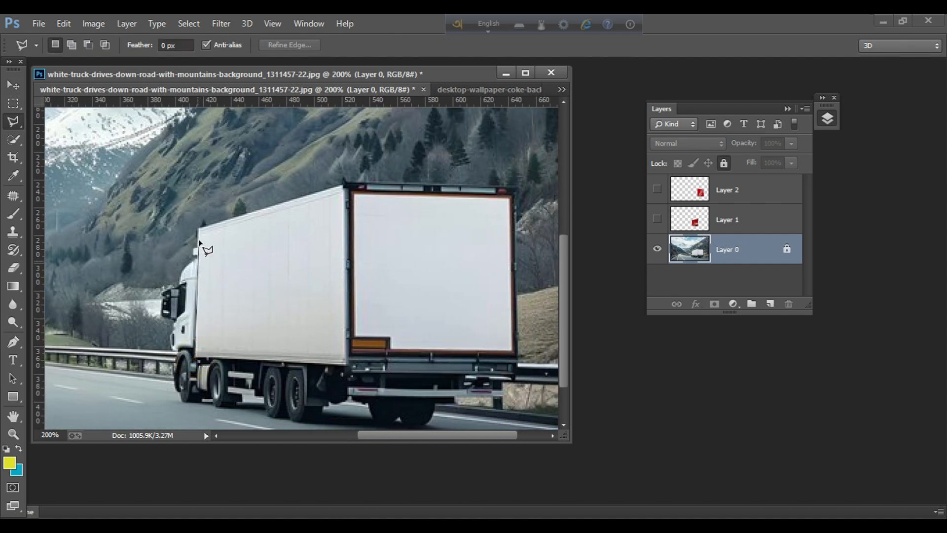
{"action": "left_click", "coordinate": [347, 183]}
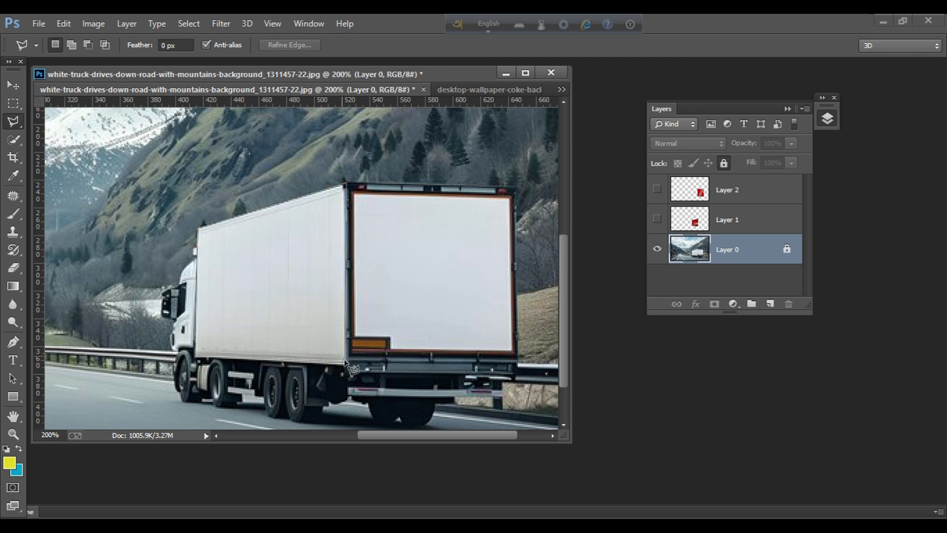
{"action": "left_click", "coordinate": [346, 365]}
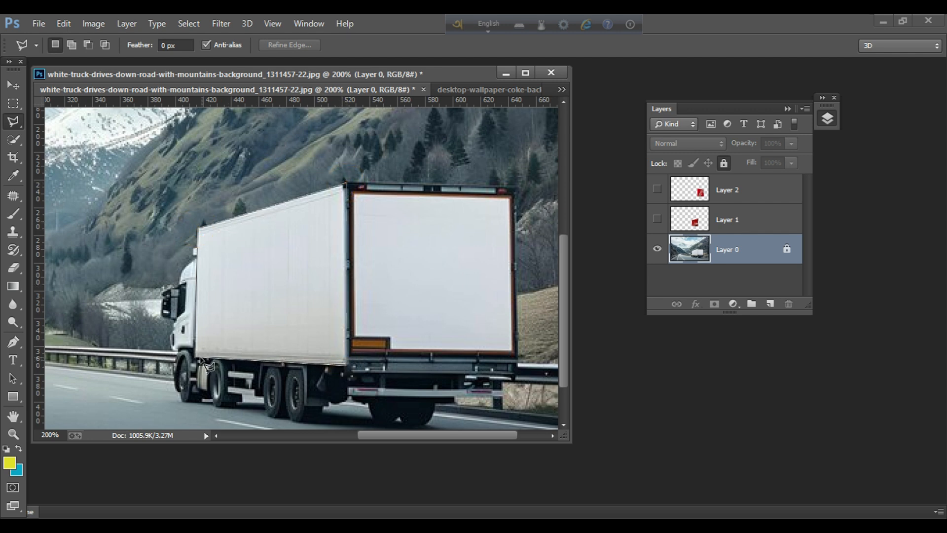
{"action": "left_click", "coordinate": [196, 359]}
Show Layer 1, delete its bottle artwork outside the trailer-side selection by inverting the selection, and deselect
{"action": "left_click", "coordinate": [657, 219]}
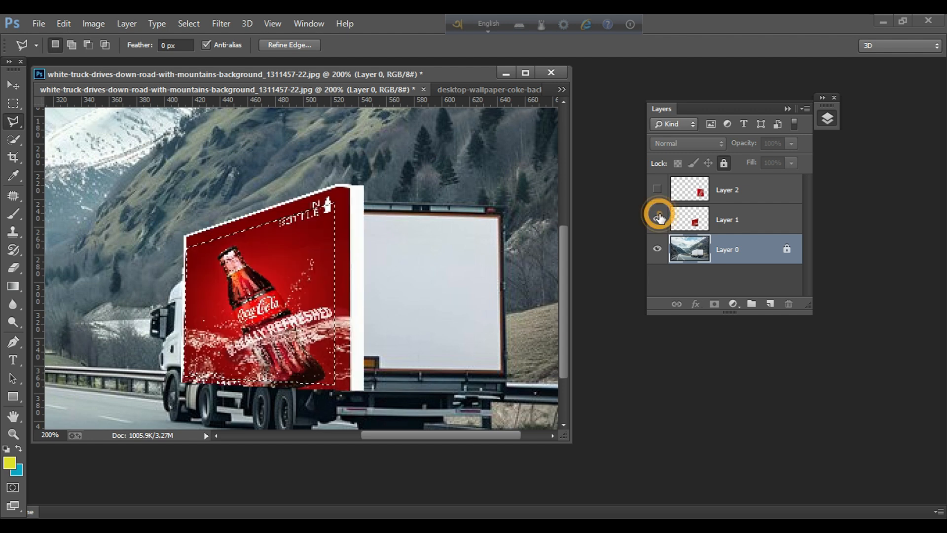
{"action": "left_click", "coordinate": [733, 219]}
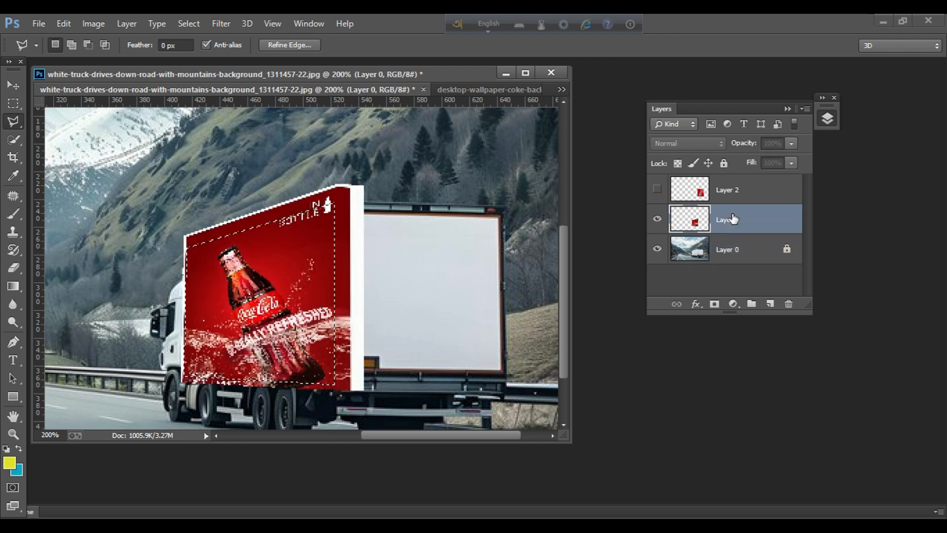
{"action": "right_click", "coordinate": [308, 243]}
{"action": "left_click", "coordinate": [326, 250]}
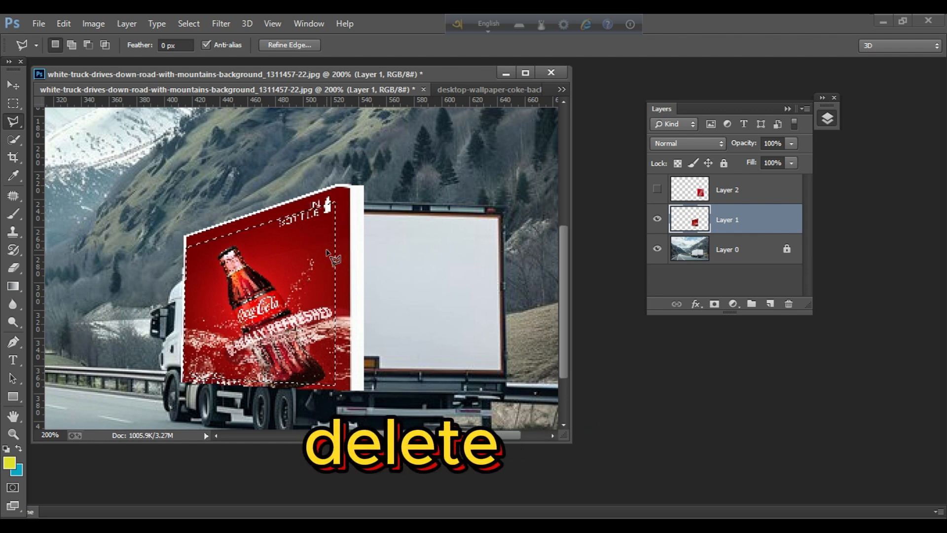
{"action": "key", "text": "Delete"}
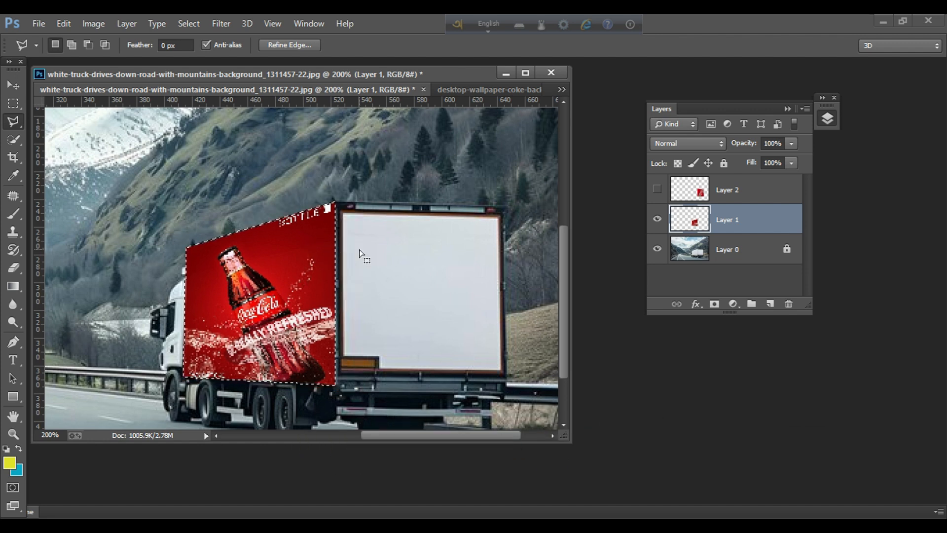
{"action": "key", "text": "ctrl+d"}
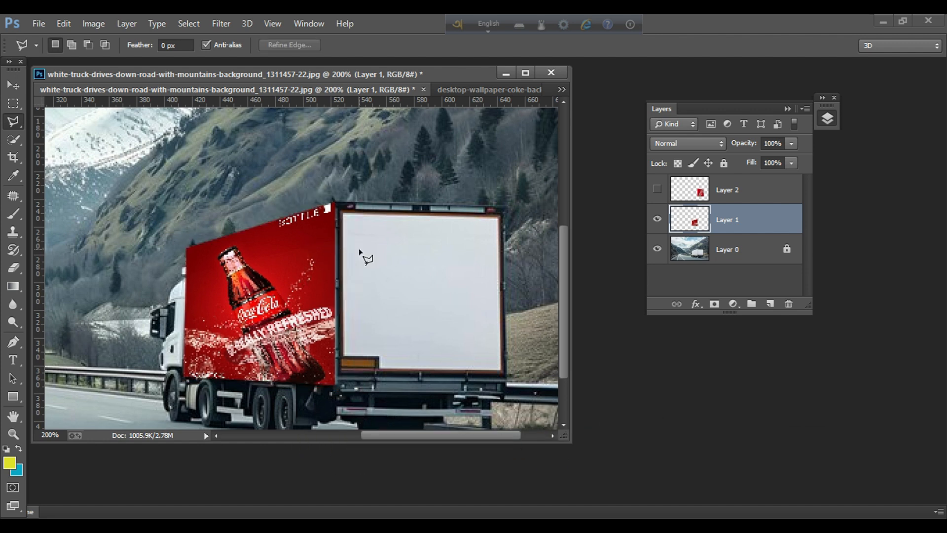
Select Layer 0 and hide both artwork layers, Layer 1 and Layer 2, to expose the blank trailer
{"action": "left_click", "coordinate": [740, 188]}
{"action": "left_click", "coordinate": [751, 248]}
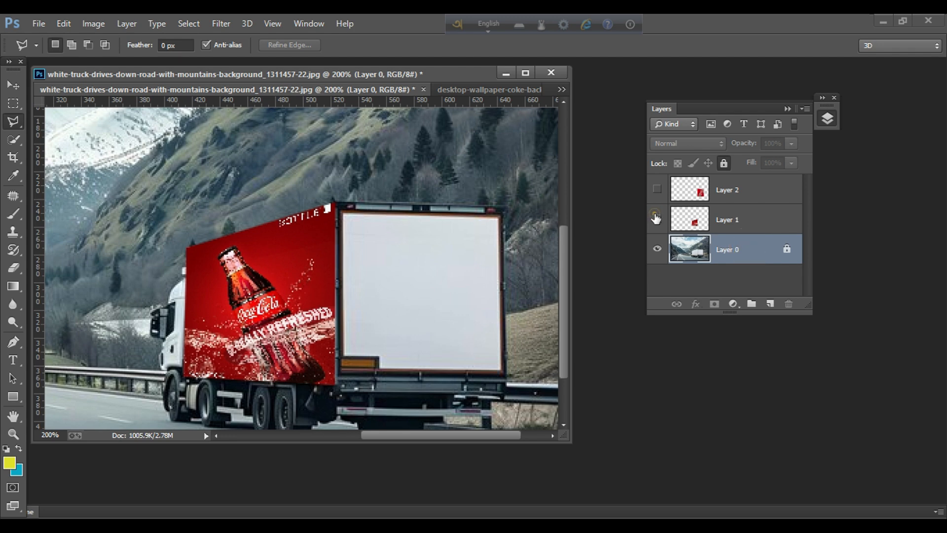
{"action": "left_click", "coordinate": [656, 217]}
{"action": "left_click", "coordinate": [657, 189]}
{"action": "left_click", "coordinate": [657, 219]}
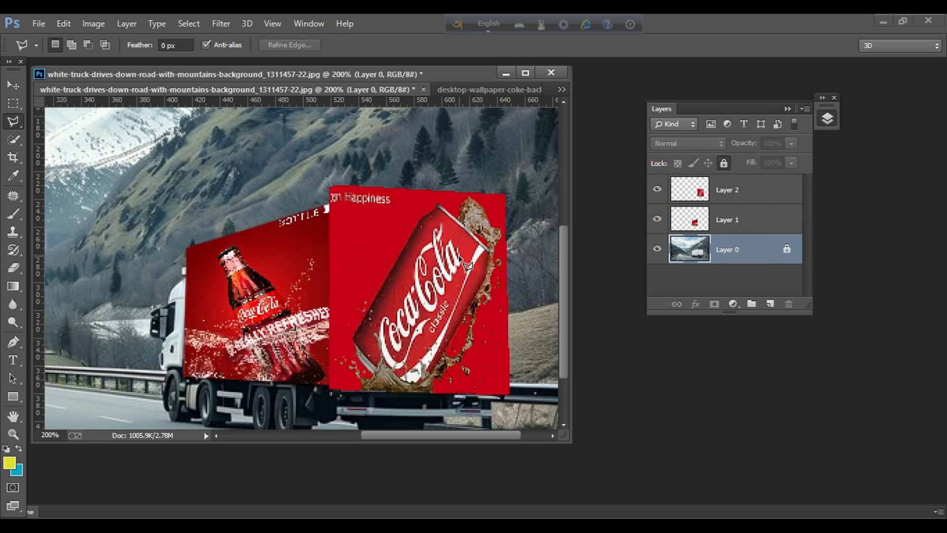
{"action": "left_click", "coordinate": [658, 189]}
{"action": "left_click", "coordinate": [657, 219]}
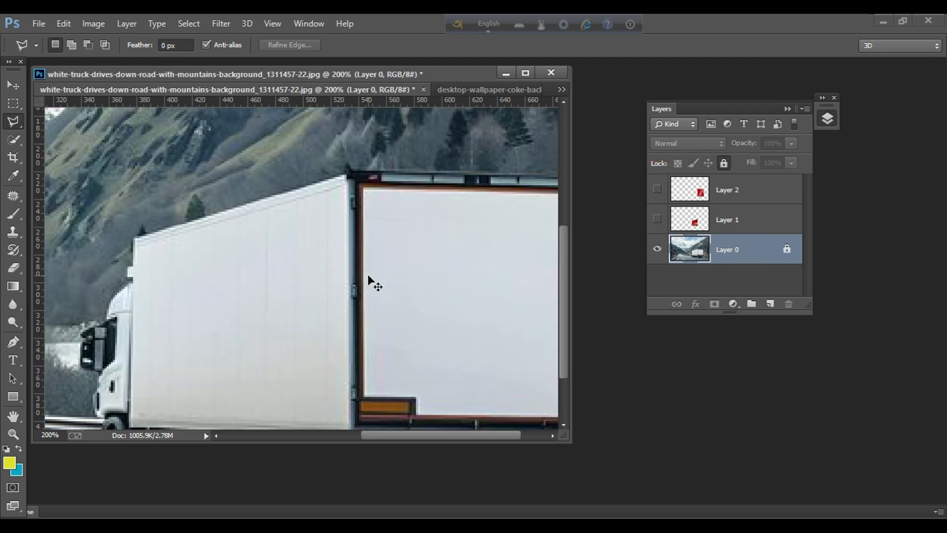
Outline the trailer's rear panel with a Polygonal Lasso selection, leaving out the orange plate in its lower corner
{"action": "left_click_drag", "start_coordinate": [430, 434], "coordinate": [456, 431]}
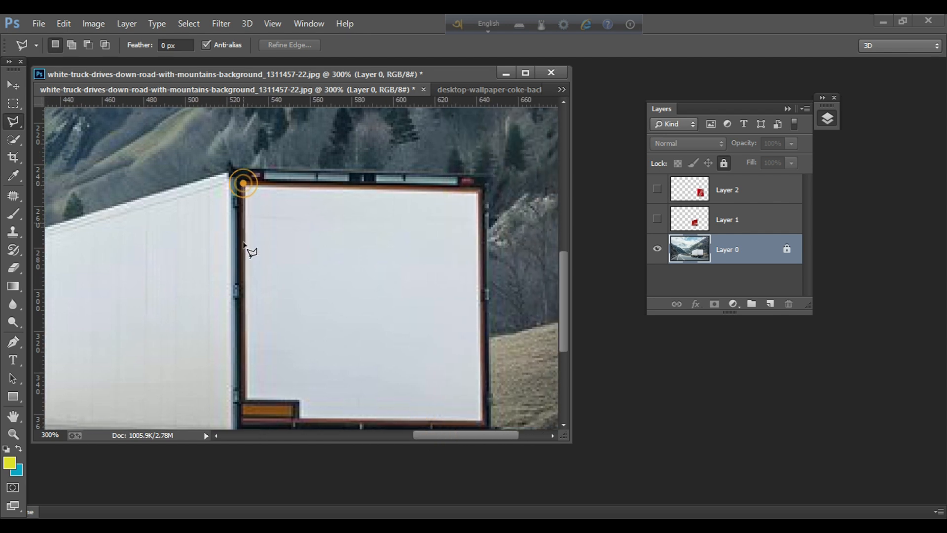
{"action": "left_click", "coordinate": [299, 401]}
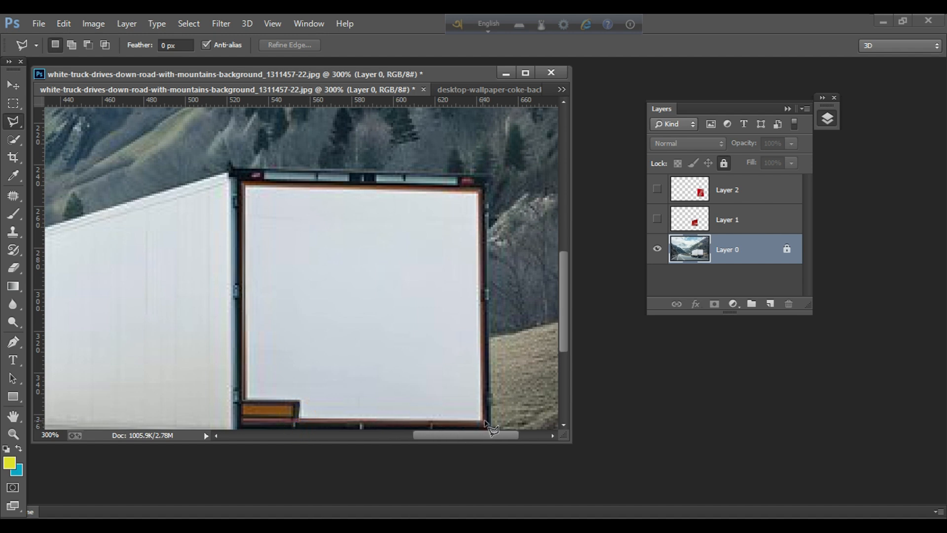
{"action": "left_click", "coordinate": [478, 189]}
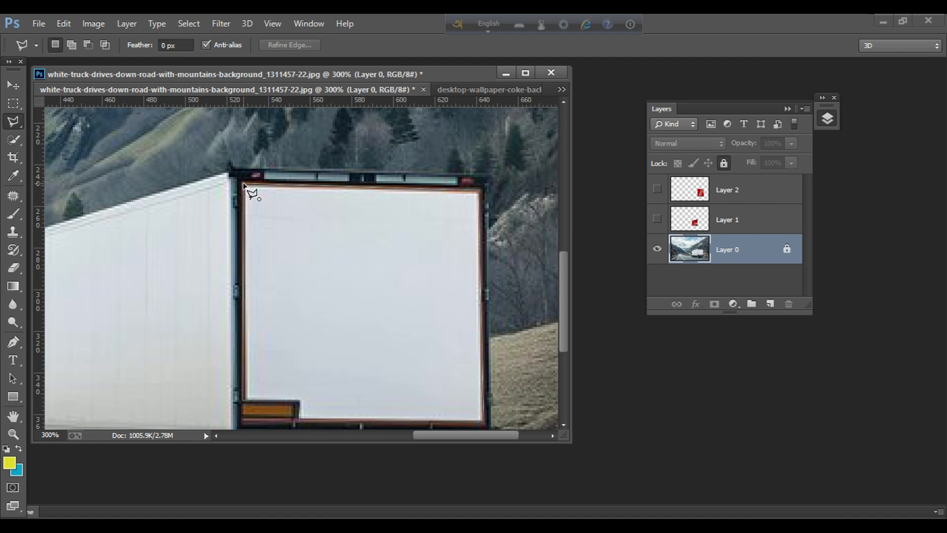
{"action": "left_click", "coordinate": [244, 185]}
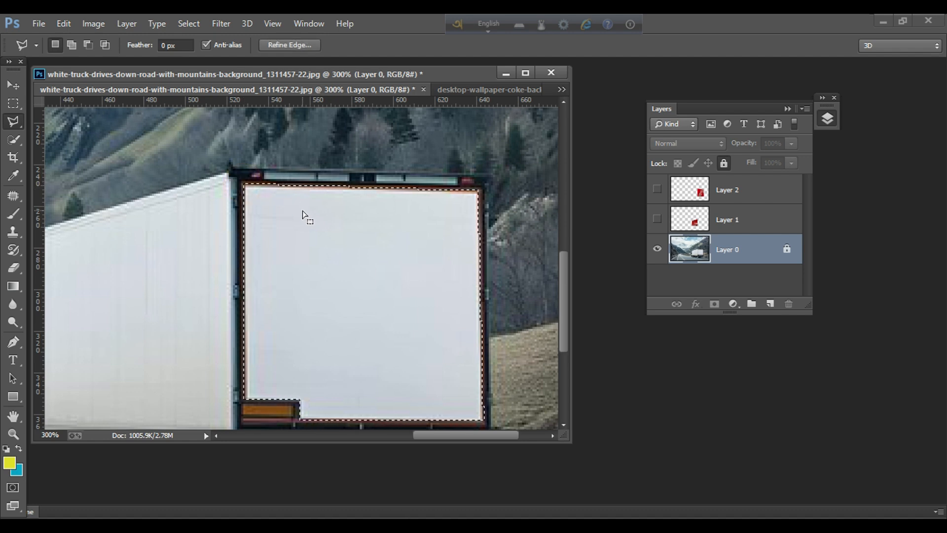
Show Layer 2, delete its can artwork outside the rear-panel selection by inverting the selection, deselect, and show Layer 1
{"action": "left_click", "coordinate": [656, 190]}
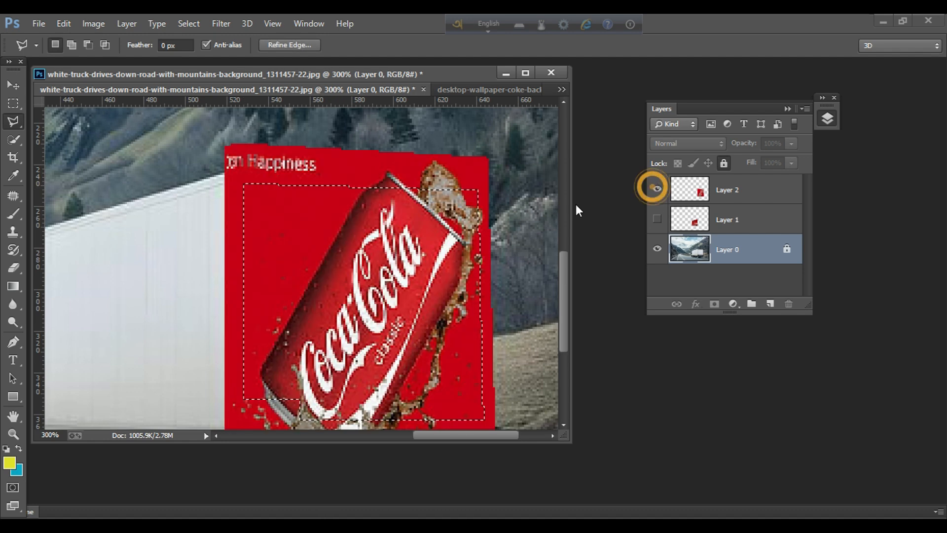
{"action": "right_click", "coordinate": [362, 228]}
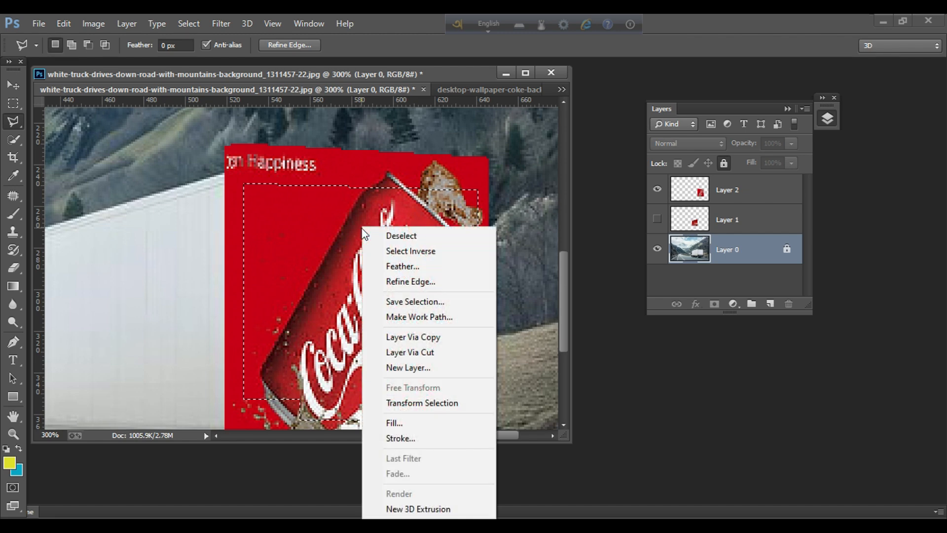
{"action": "left_click", "coordinate": [777, 183]}
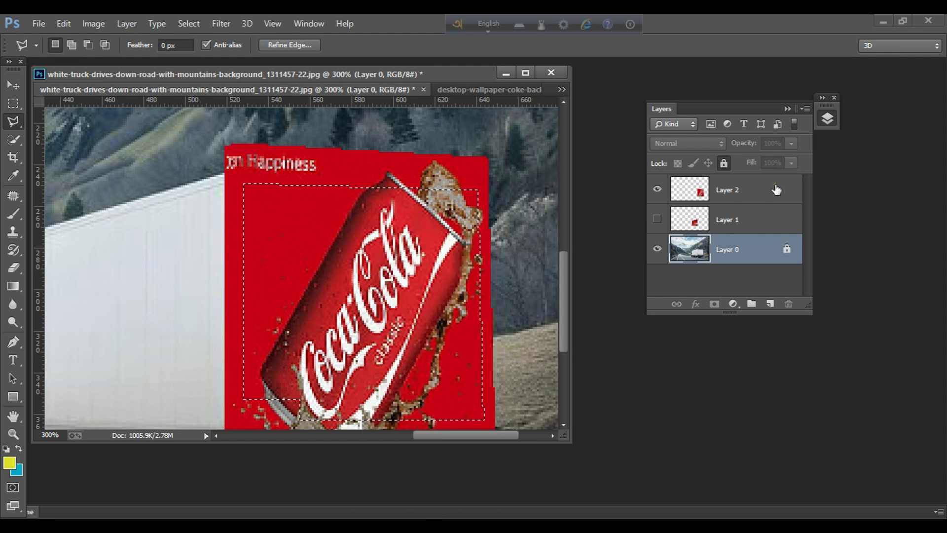
{"action": "right_click", "coordinate": [333, 219]}
{"action": "left_click", "coordinate": [358, 243]}
{"action": "key", "text": "Delete"}
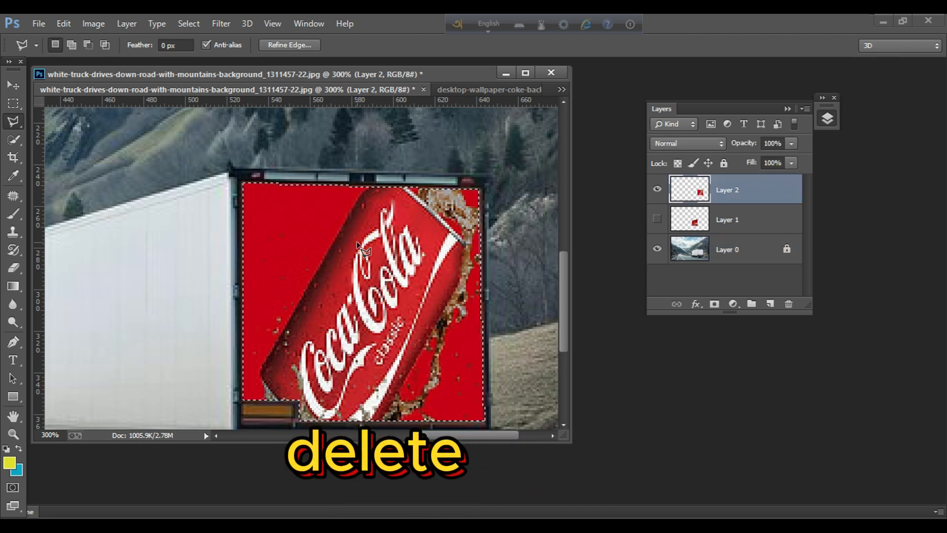
{"action": "key", "text": "ctrl+d"}
{"action": "left_click", "coordinate": [658, 218]}
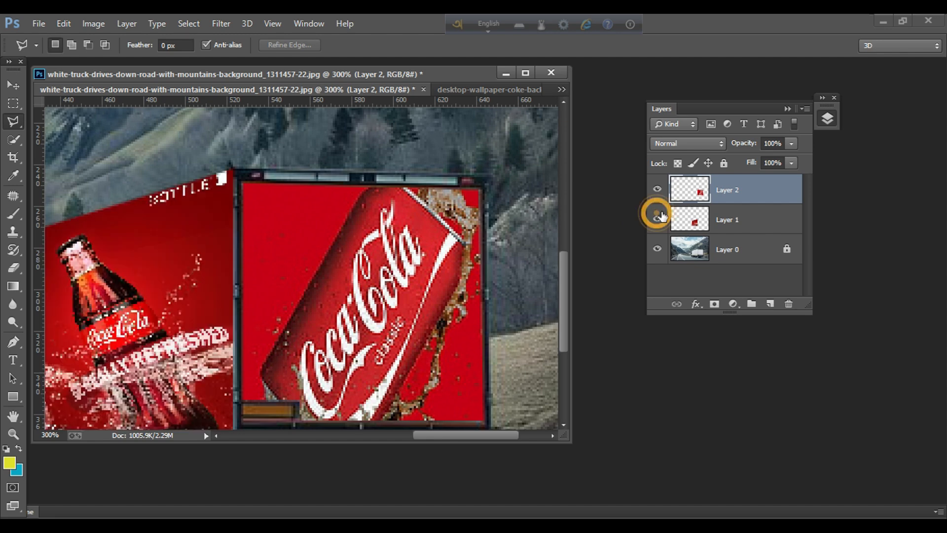
Set Layer 2's blend mode to Linear Burn and Layer 1's blend mode to Multiply
{"action": "key", "text": "ctrl+1"}
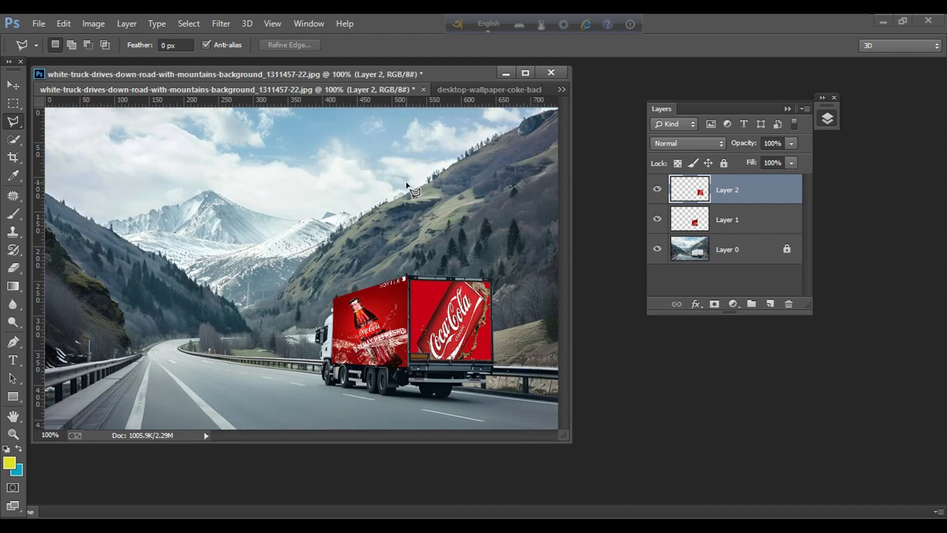
{"action": "left_click", "coordinate": [714, 143]}
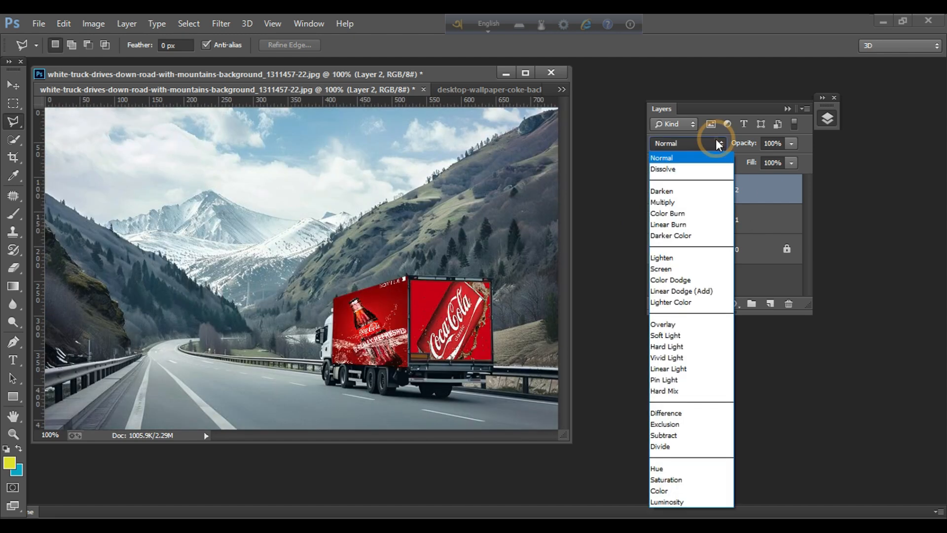
{"action": "left_click", "coordinate": [701, 202]}
{"action": "left_click", "coordinate": [743, 220]}
{"action": "left_click", "coordinate": [691, 143]}
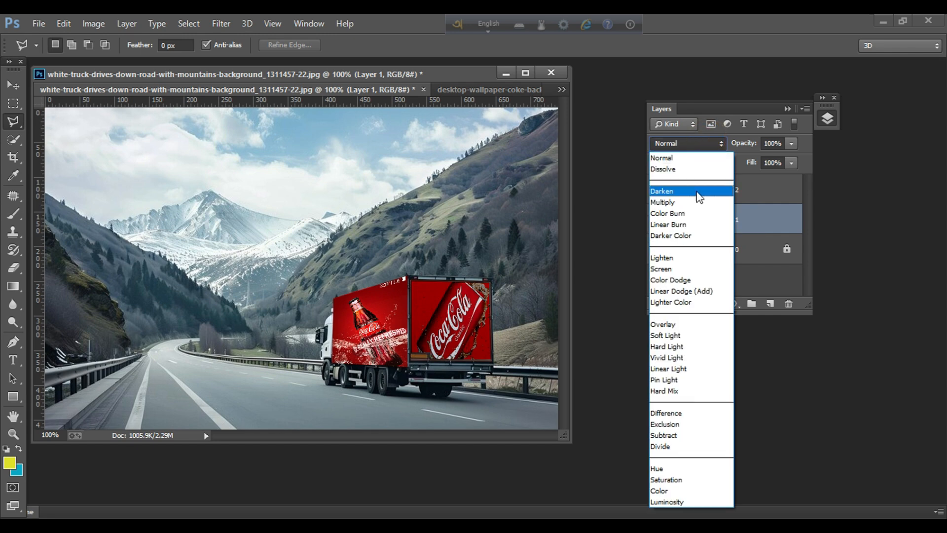
{"action": "left_click", "coordinate": [695, 202]}
{"action": "left_click", "coordinate": [715, 193]}
{"action": "left_click", "coordinate": [741, 218]}
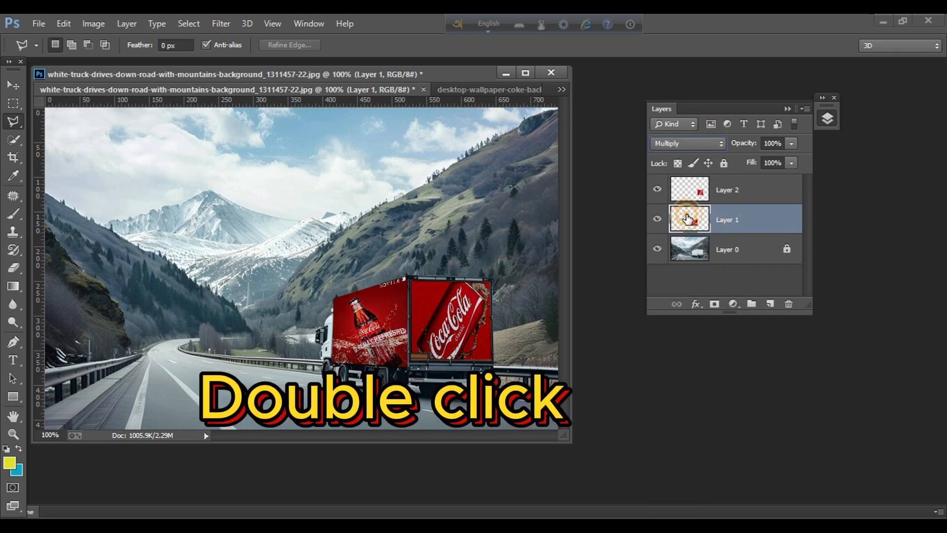
In Layer 1's Blending Options, split the Blend If underlying-layer highlights to 211 / 243 and apply
{"action": "double_click", "coordinate": [693, 223]}
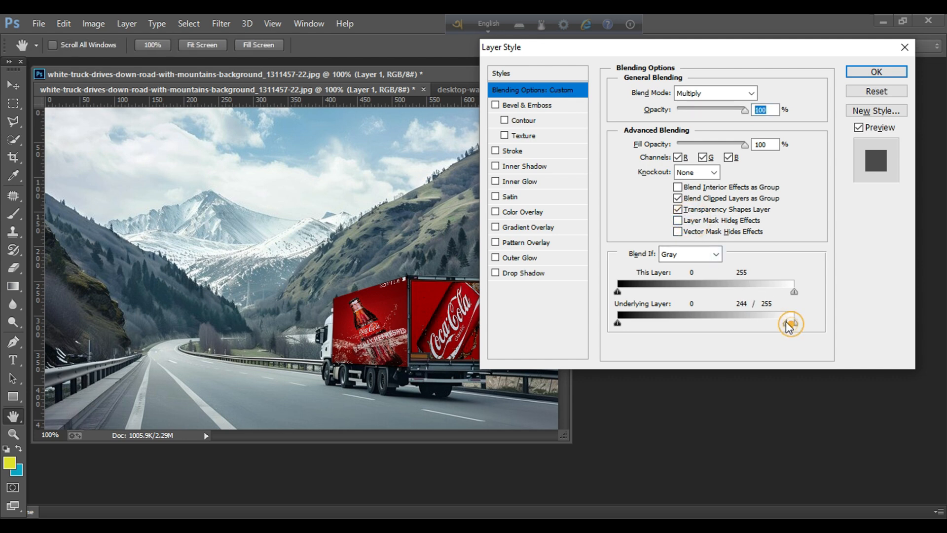
{"action": "mouse_move", "coordinate": [779, 325]}
{"action": "left_mouse_down"}
{"action": "mouse_move", "coordinate": [763, 316]}
{"action": "mouse_move", "coordinate": [788, 322]}
{"action": "left_mouse_up"}
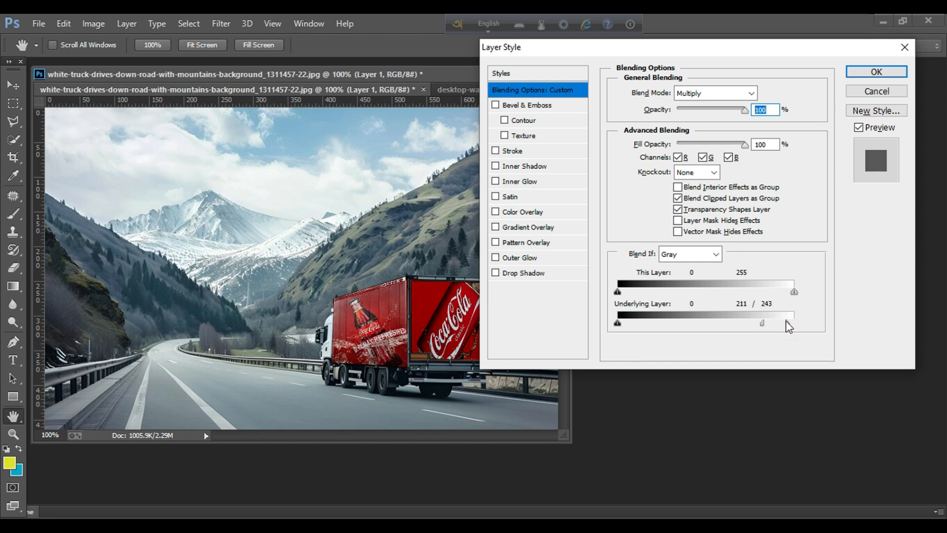
{"action": "left_click", "coordinate": [877, 72]}
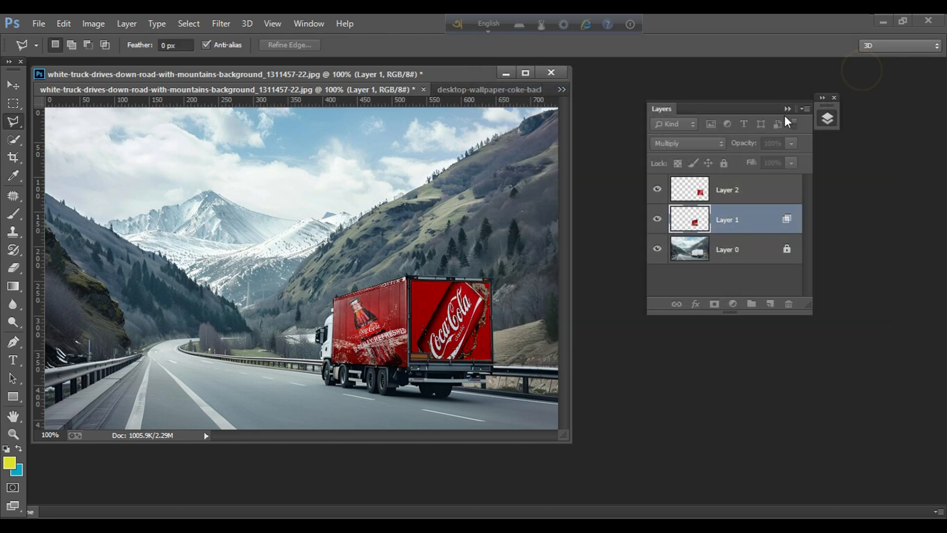
In Layer 2's Blending Options, split the Blend If underlying-layer highlights to 211 / 255 and apply
{"action": "left_click", "coordinate": [686, 190]}
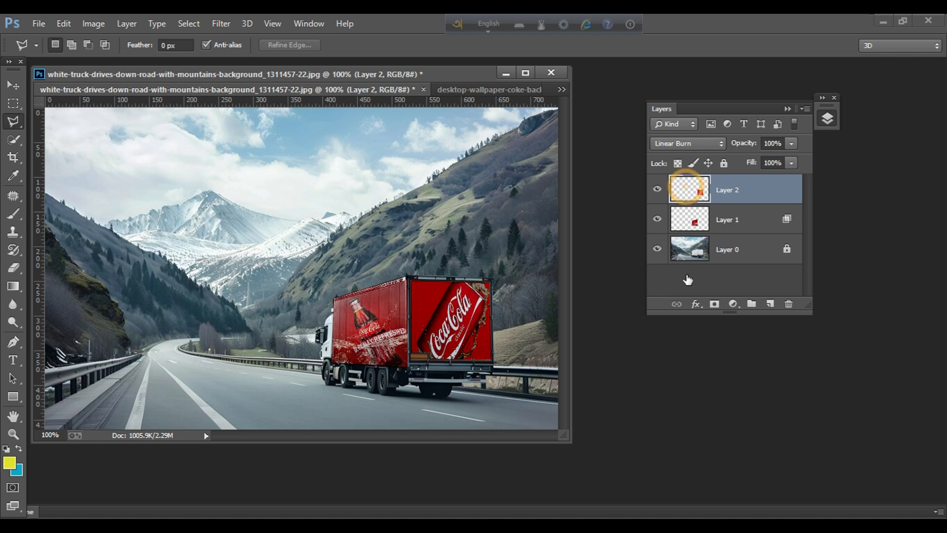
{"action": "double_click", "coordinate": [696, 193]}
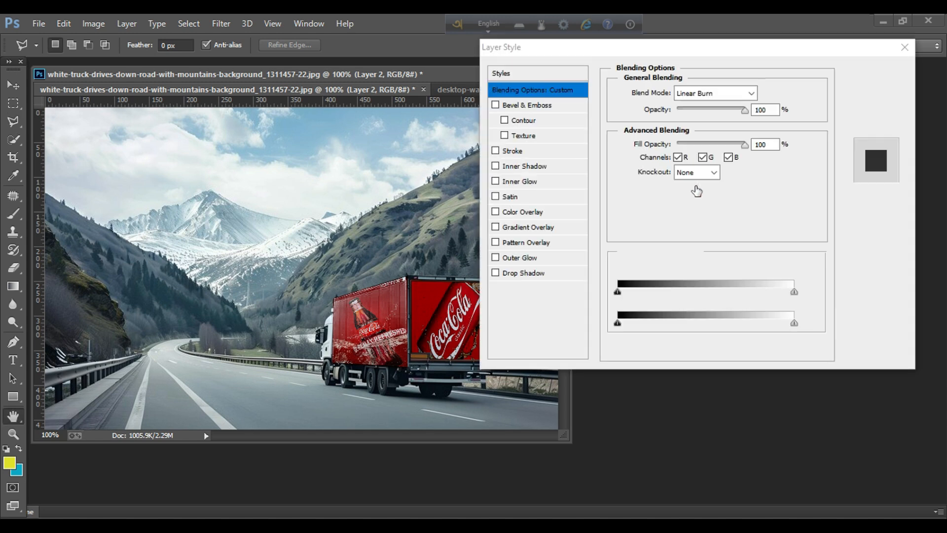
{"action": "left_click_drag", "start_coordinate": [783, 322], "coordinate": [764, 319]}
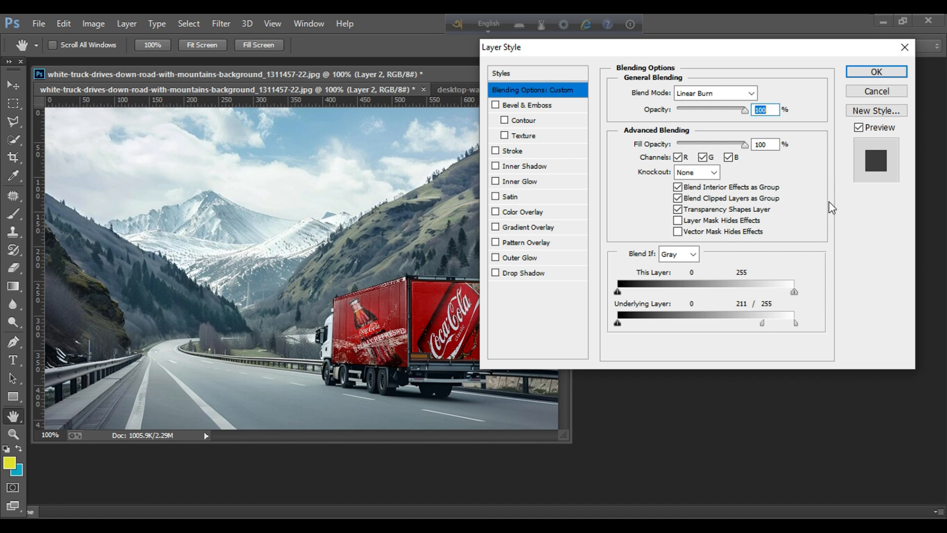
{"action": "left_click", "coordinate": [887, 71]}
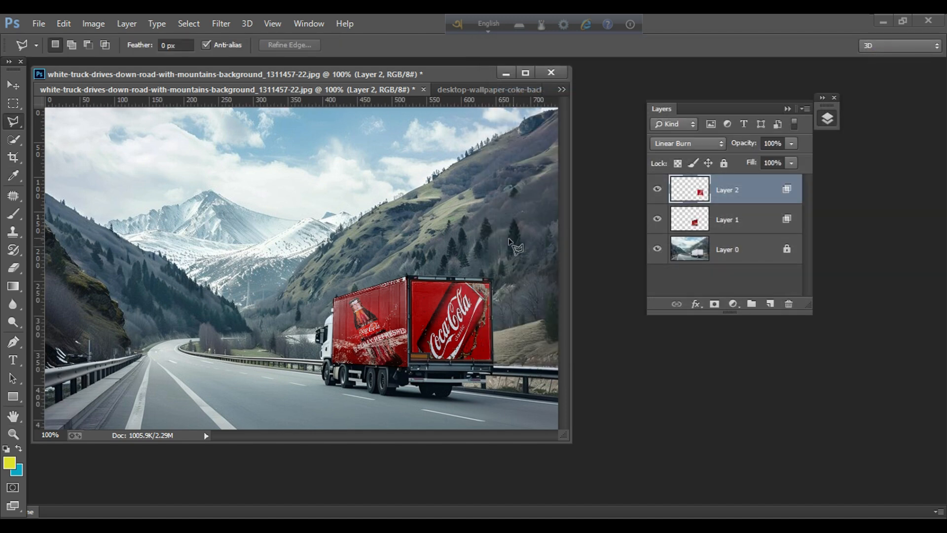
Compare the truck with and without the artwork by toggling Layer 2 and Layer 1, and collapse the layer list
{"action": "left_click", "coordinate": [657, 191]}
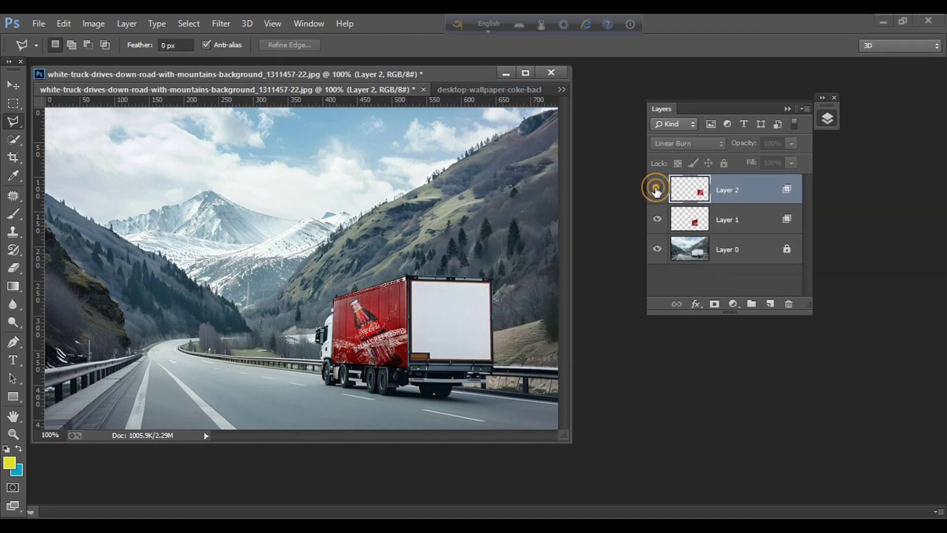
{"action": "left_click", "coordinate": [655, 220]}
{"action": "left_click", "coordinate": [654, 221]}
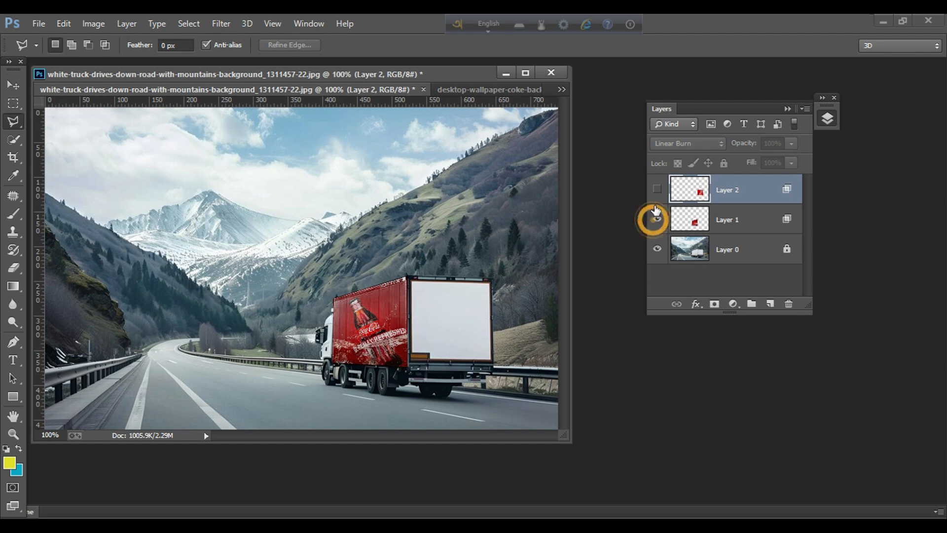
{"action": "left_click", "coordinate": [659, 187]}
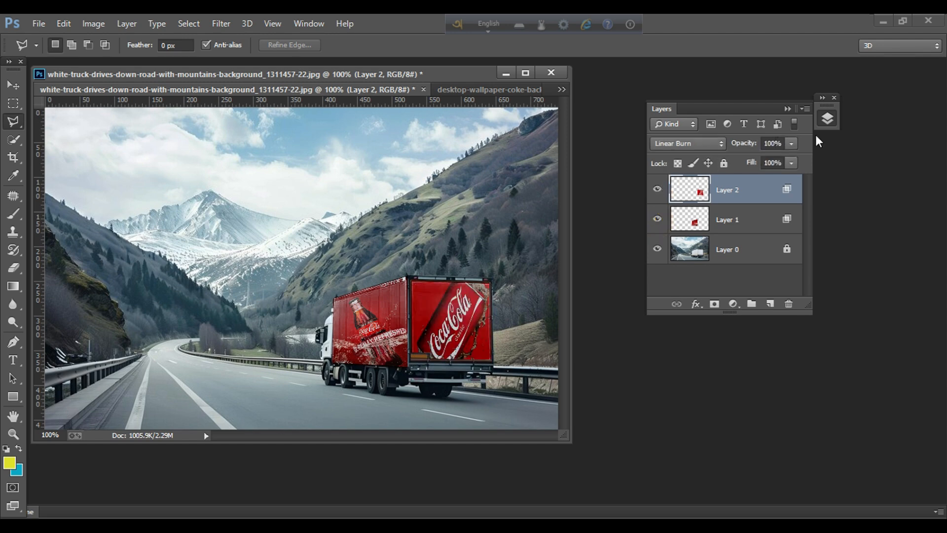
{"action": "left_click", "coordinate": [827, 118]}
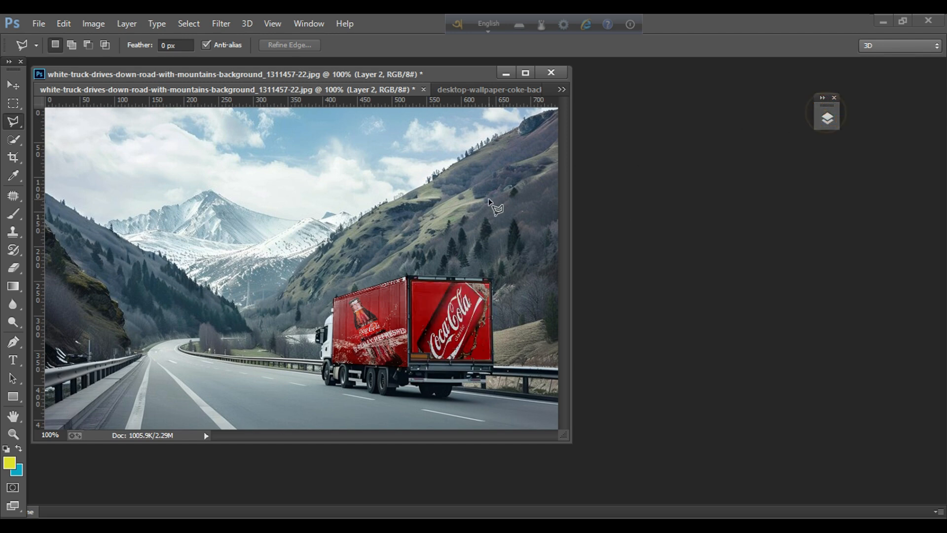